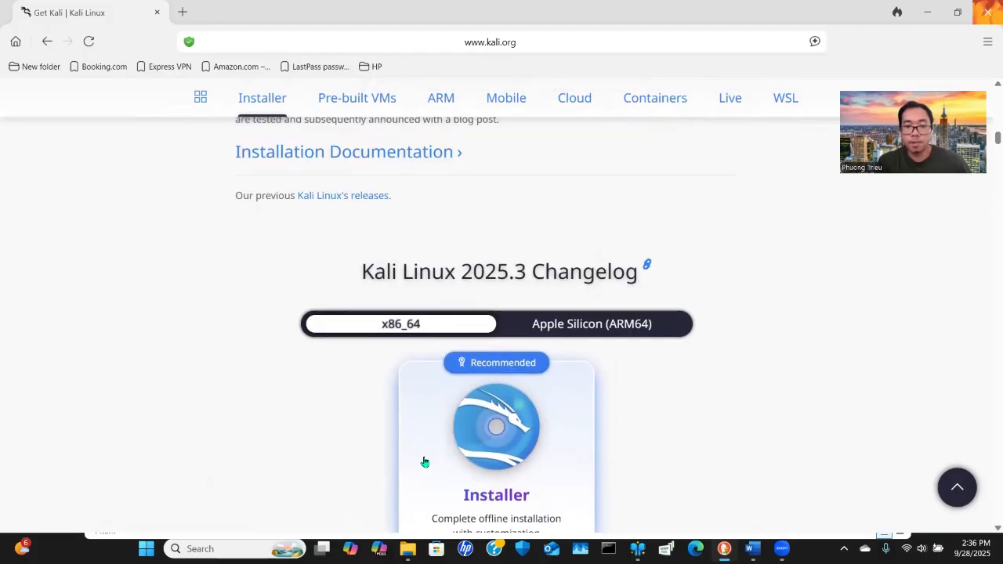
Open File Explorer and view the Desktop folder holding the downloaded Kali installer ISO
{"action": "mouse_move", "coordinate": [407, 548]}
{"action": "left_click", "coordinate": [463, 481]}
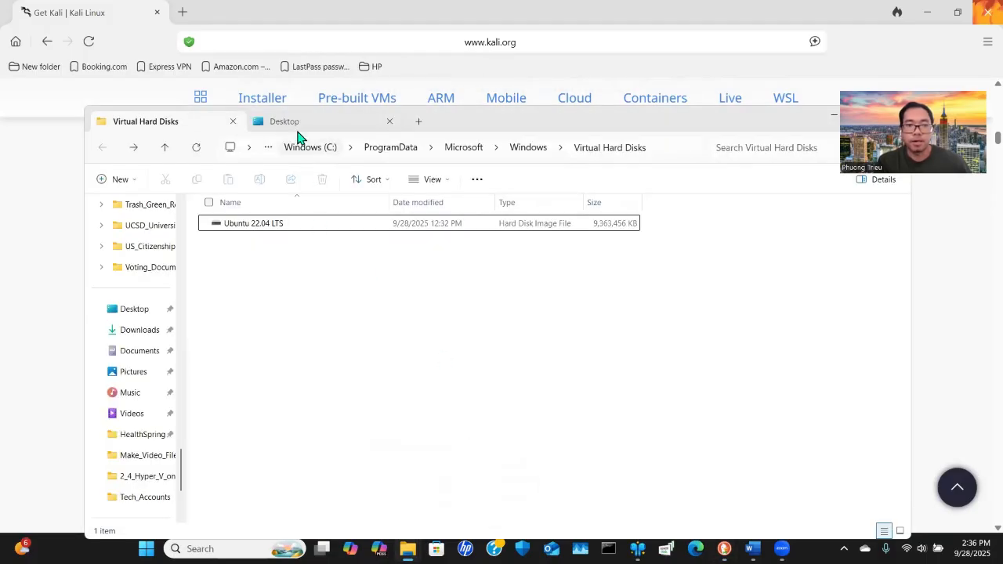
{"action": "left_click", "coordinate": [297, 125]}
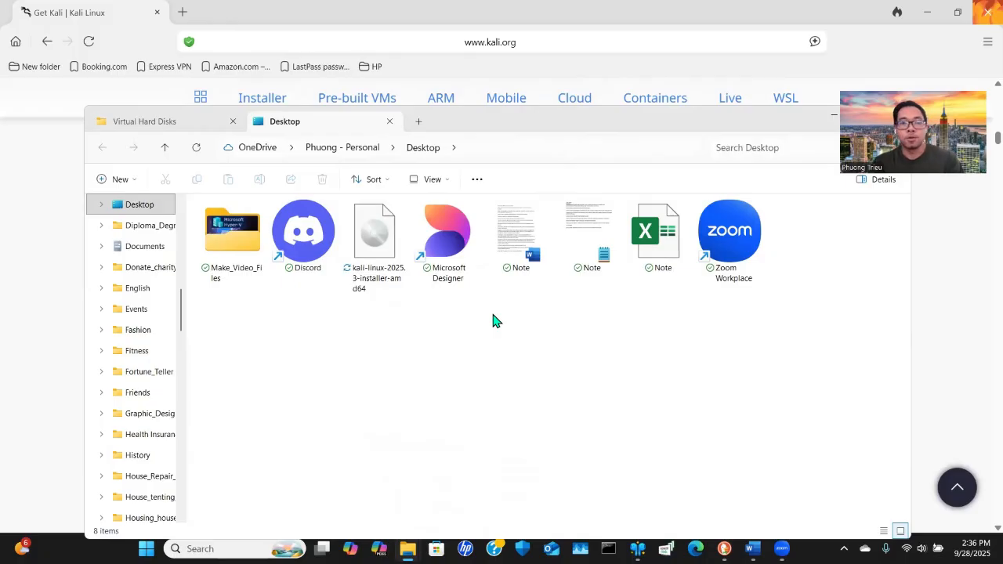
Launch Hyper-V Manager by searching for hyper in the Start menu
{"action": "key", "text": "super"}
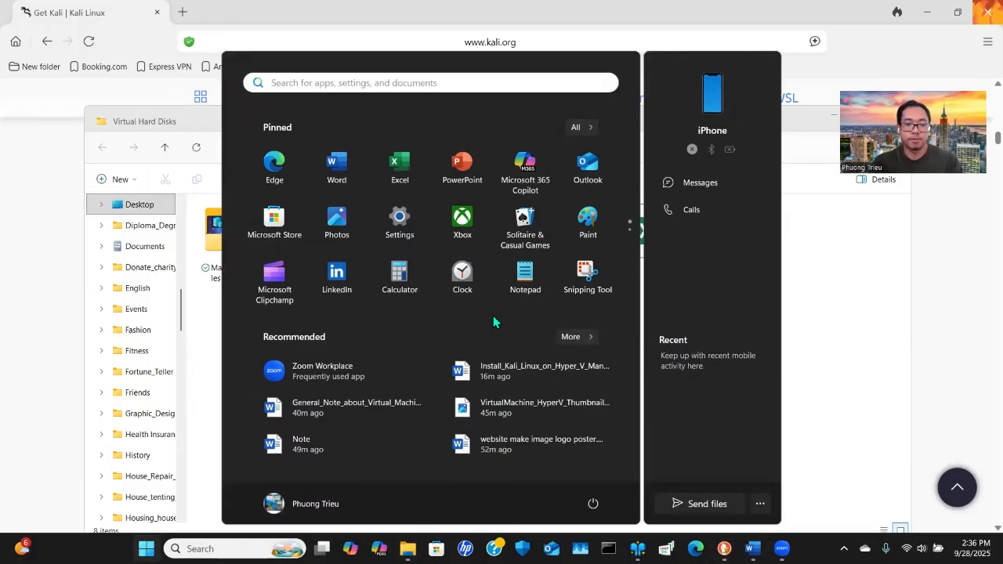
{"action": "type", "text": "hyper"}
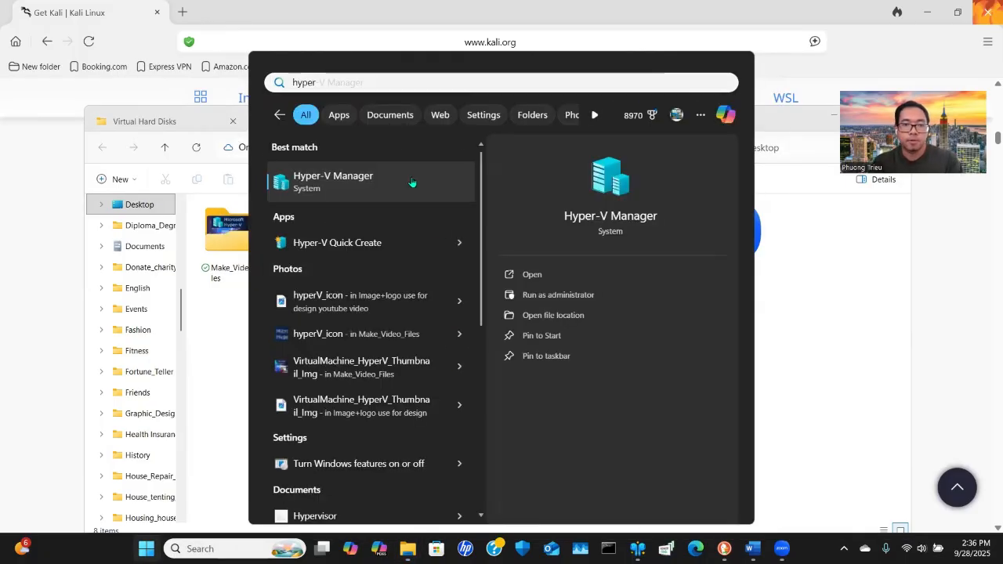
{"action": "left_click", "coordinate": [413, 185]}
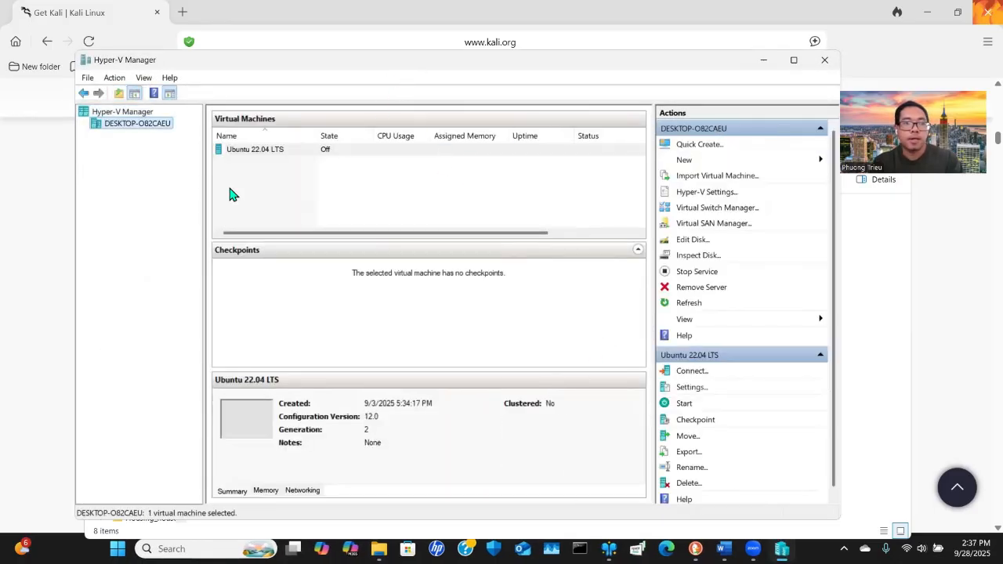
Start Quick Create for the host machine and choose a local installation source
{"action": "right_click", "coordinate": [111, 128]}
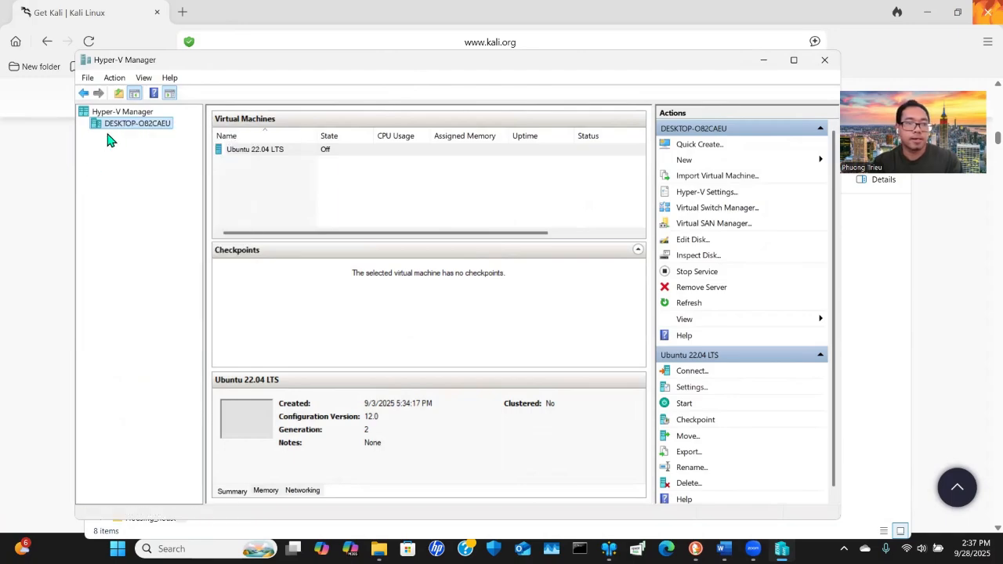
{"action": "left_click", "coordinate": [116, 128]}
{"action": "right_click", "coordinate": [116, 128]}
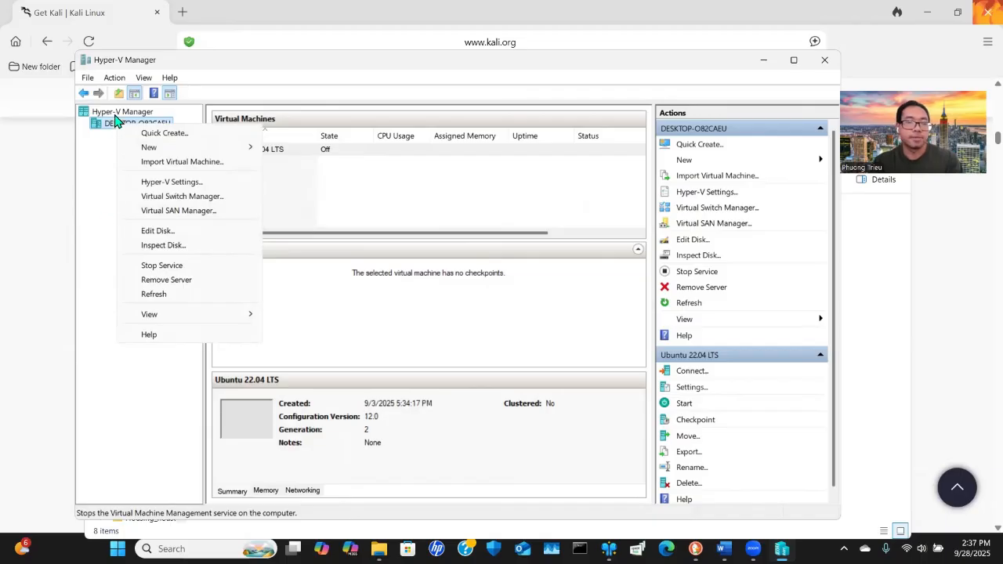
{"action": "left_click", "coordinate": [175, 136]}
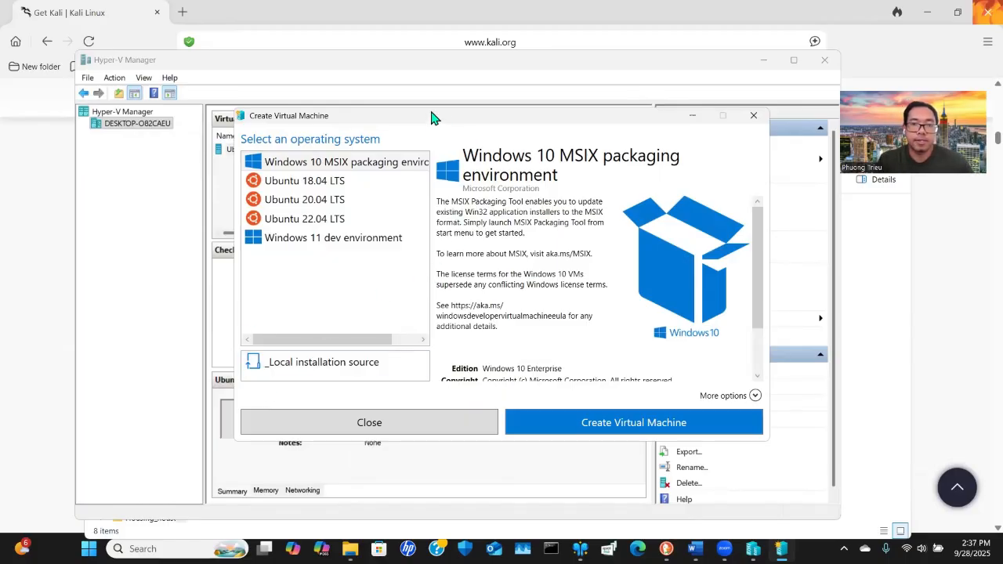
{"action": "left_click_drag", "start_coordinate": [432, 117], "coordinate": [425, 126]}
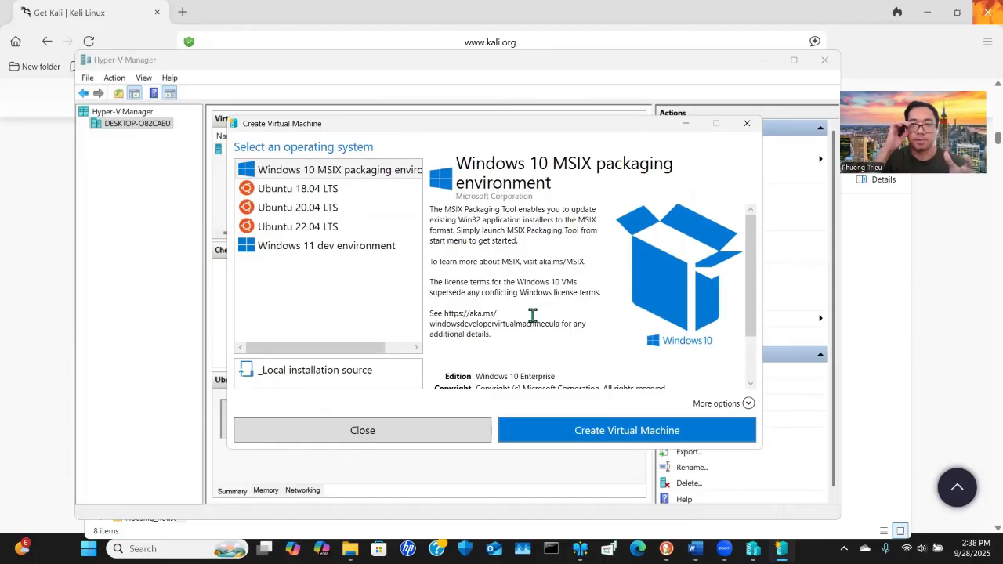
{"action": "left_click", "coordinate": [354, 379]}
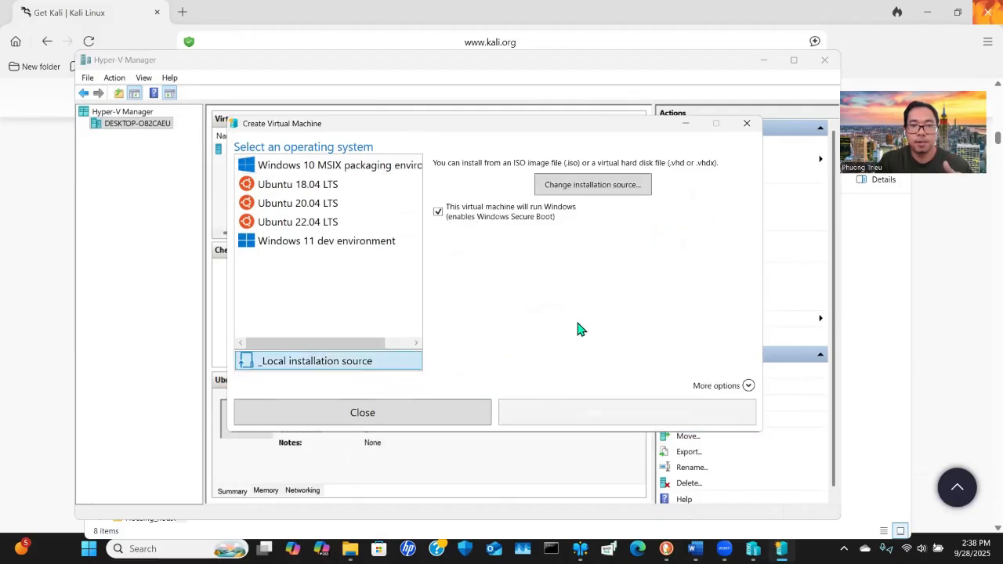
Set the installation source to the kali-linux-2025.3-installer-amd64 ISO on the Desktop
{"action": "left_click", "coordinate": [600, 188]}
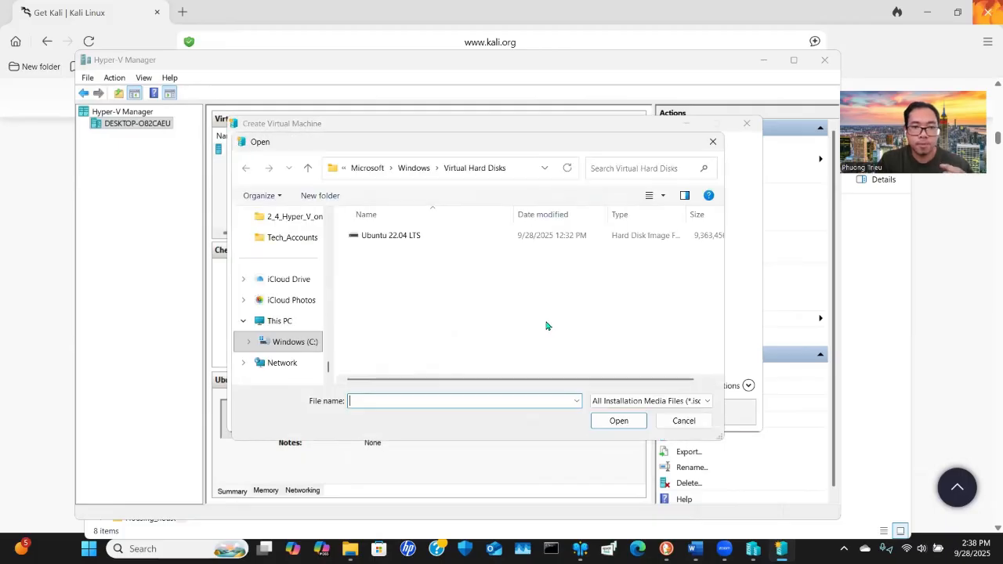
{"action": "scroll", "coordinate": [305, 315], "scroll_direction": "up", "scroll_amount": 5}
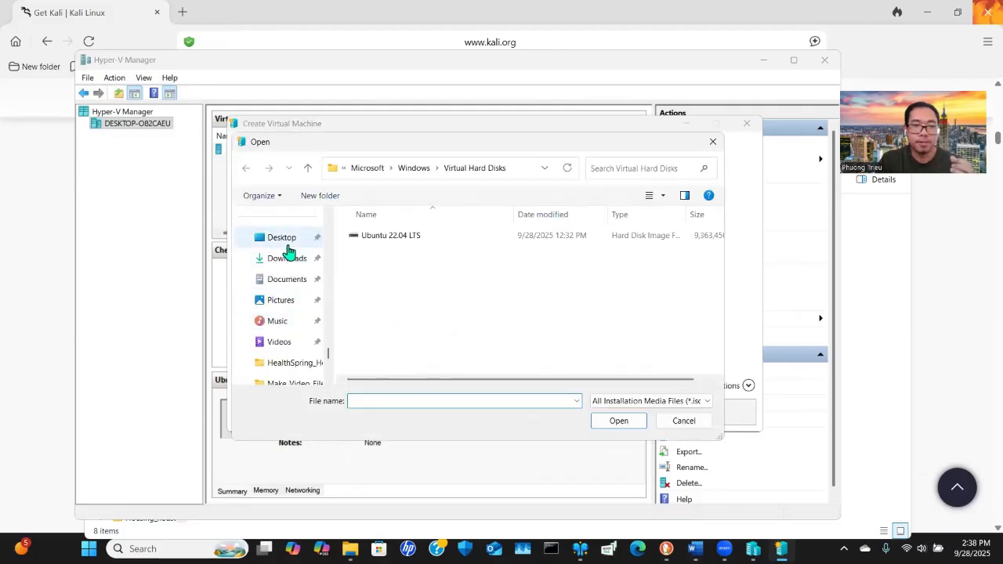
{"action": "left_click", "coordinate": [286, 243]}
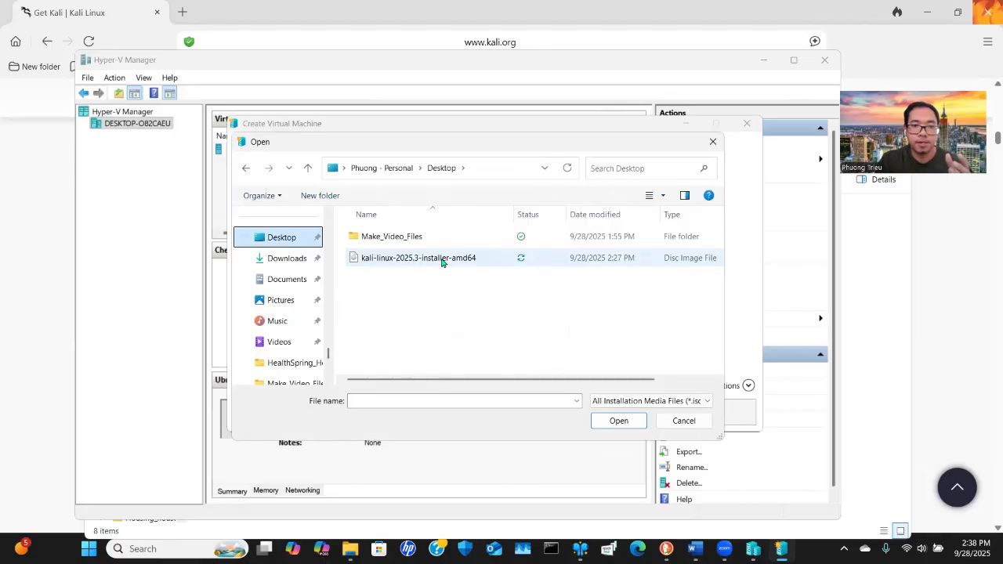
{"action": "left_click", "coordinate": [441, 261]}
{"action": "left_click", "coordinate": [618, 421]}
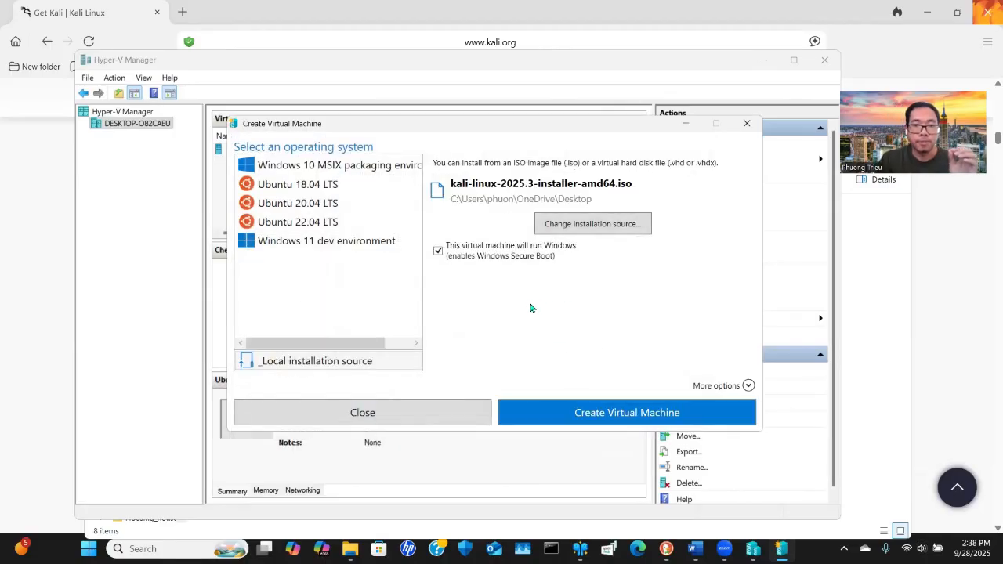
Turn off the Windows Secure Boot option and create the virtual machine
{"action": "left_click", "coordinate": [437, 251]}
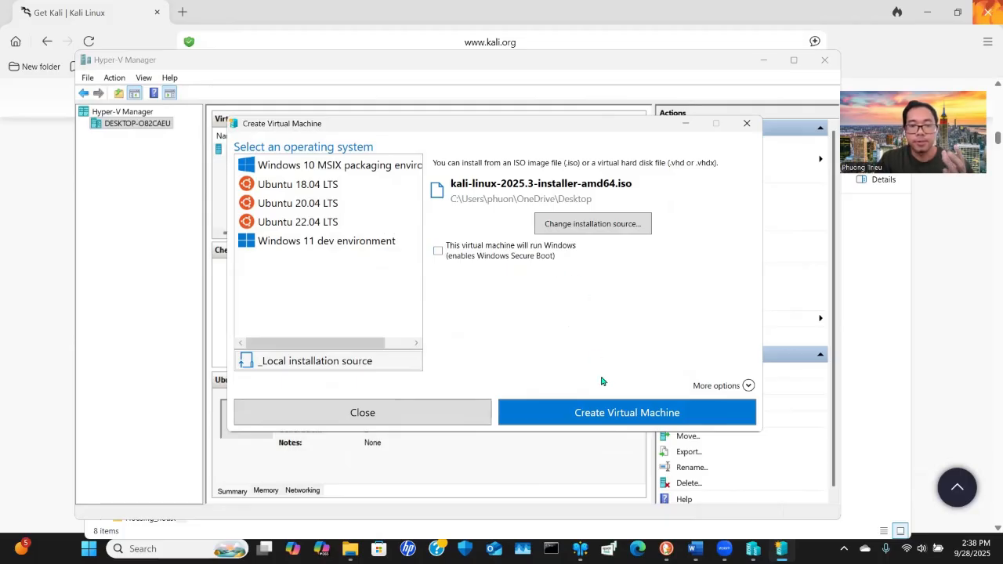
{"action": "left_click", "coordinate": [604, 413]}
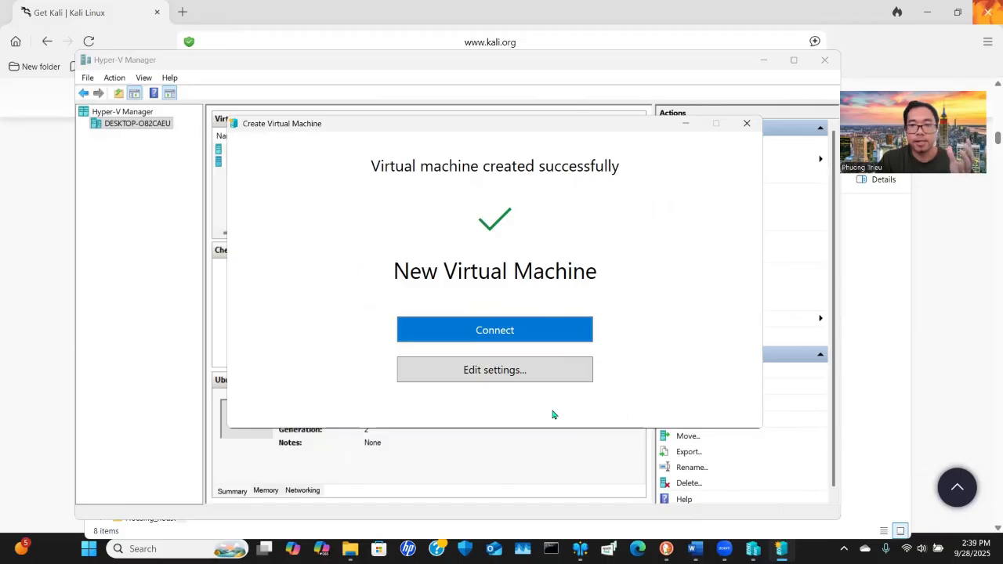
Open the new machine's settings and review its firmware boot order and security options
{"action": "left_click", "coordinate": [510, 376]}
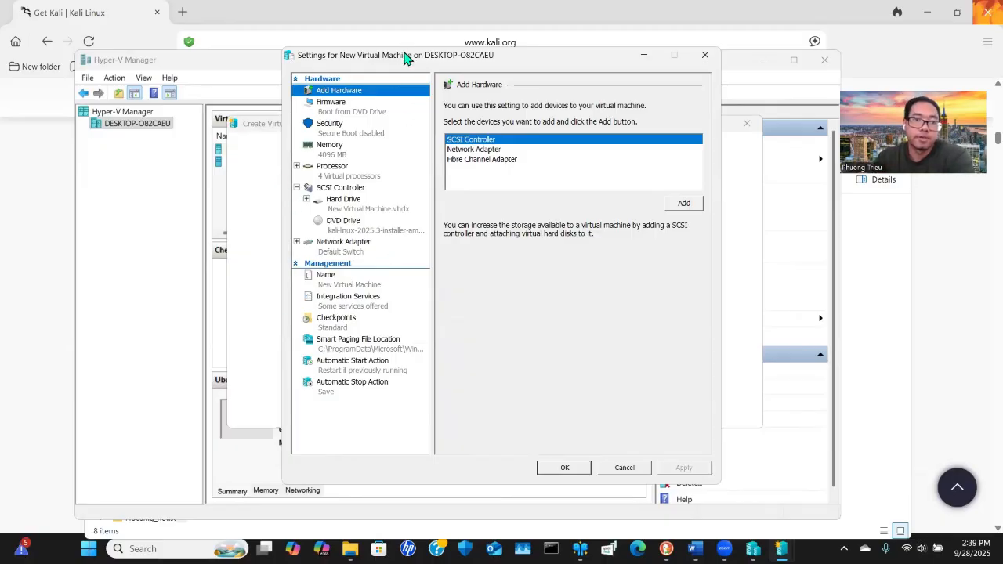
{"action": "left_click_drag", "start_coordinate": [404, 58], "coordinate": [388, 70]}
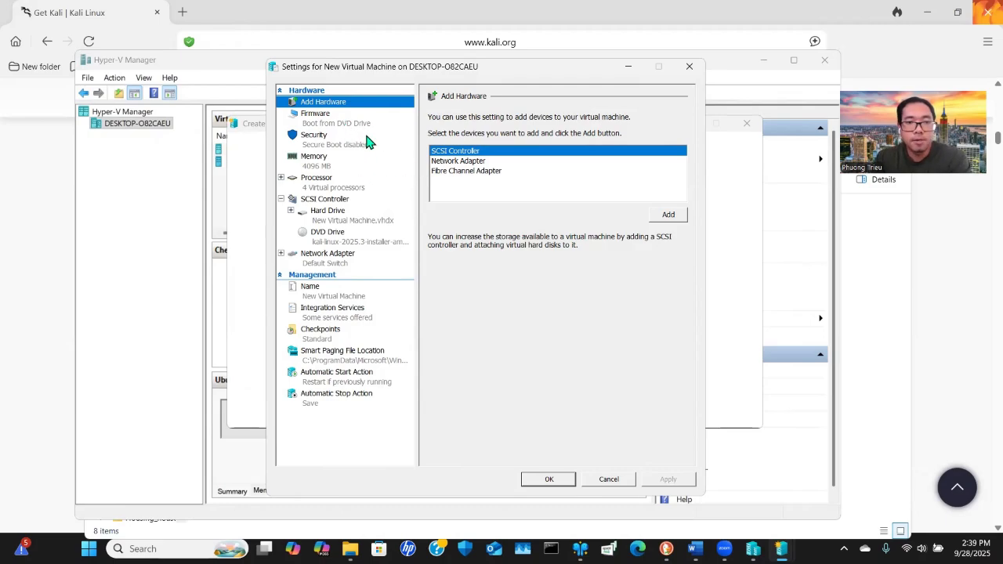
{"action": "left_click", "coordinate": [324, 123]}
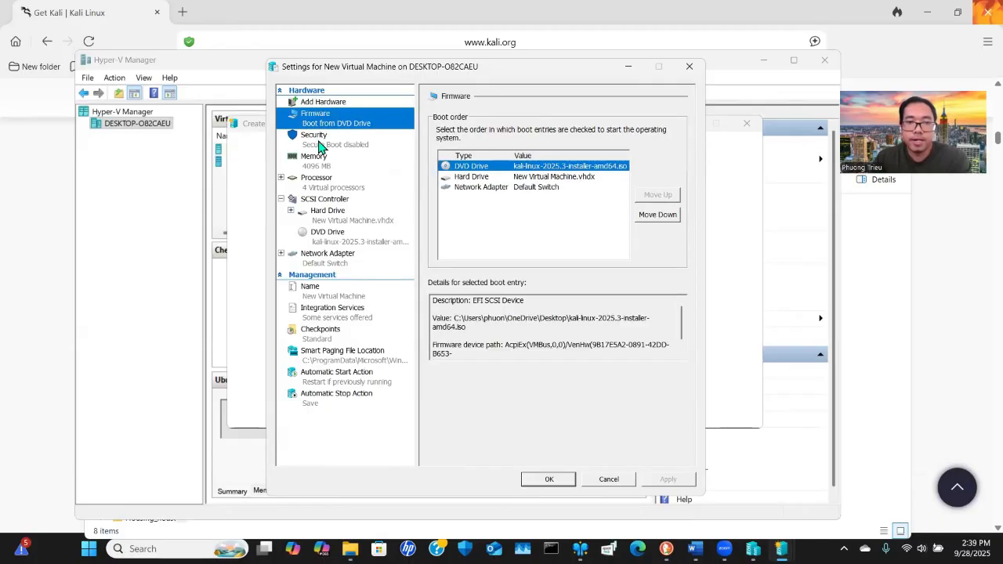
{"action": "left_click", "coordinate": [321, 146]}
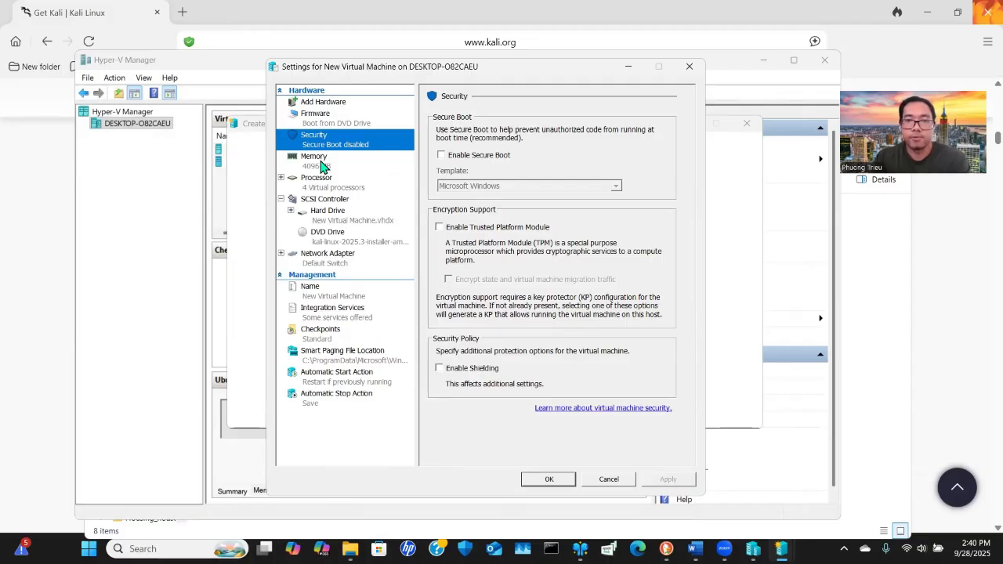
Set the dynamic memory maximum RAM to 30000 MB
{"action": "left_click", "coordinate": [322, 167]}
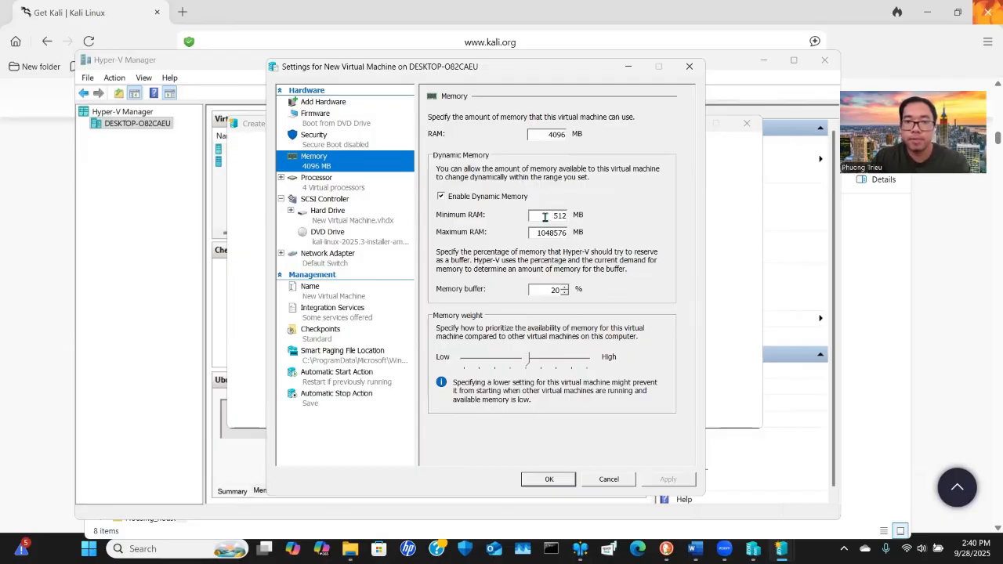
{"action": "left_click_drag", "start_coordinate": [537, 233], "coordinate": [568, 233]}
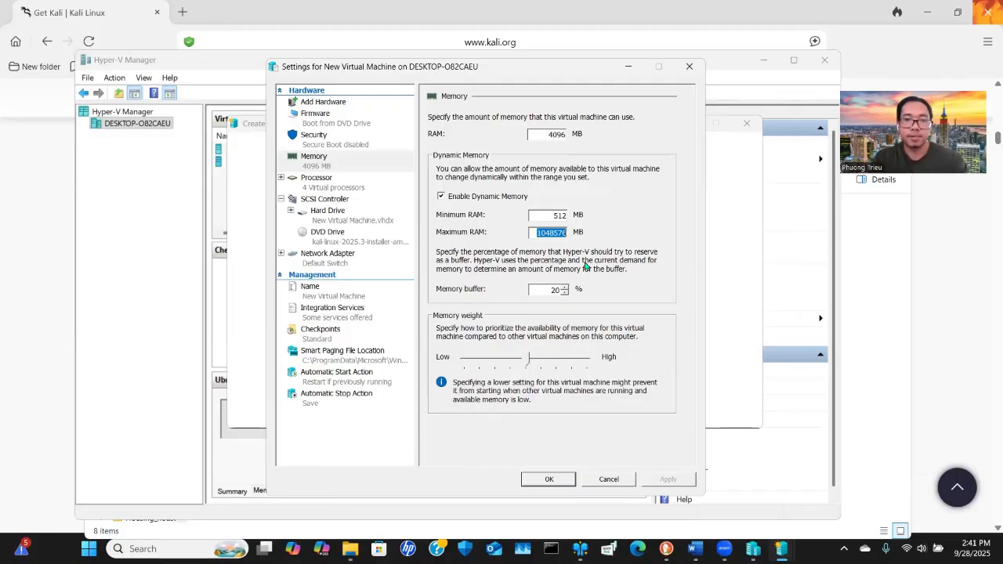
{"action": "type", "text": "30000"}
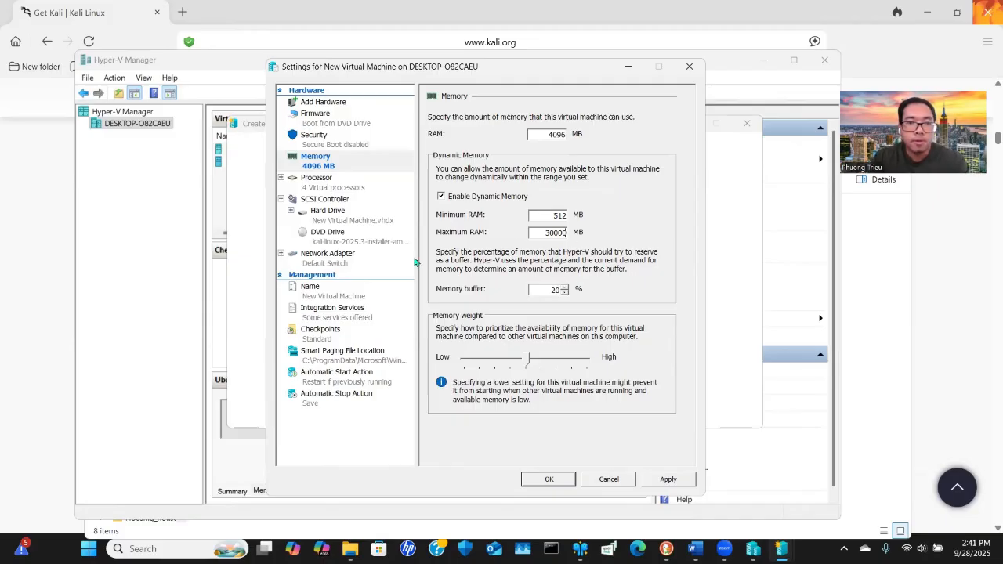
Set the number of virtual processors to 2
{"action": "left_click", "coordinate": [326, 183]}
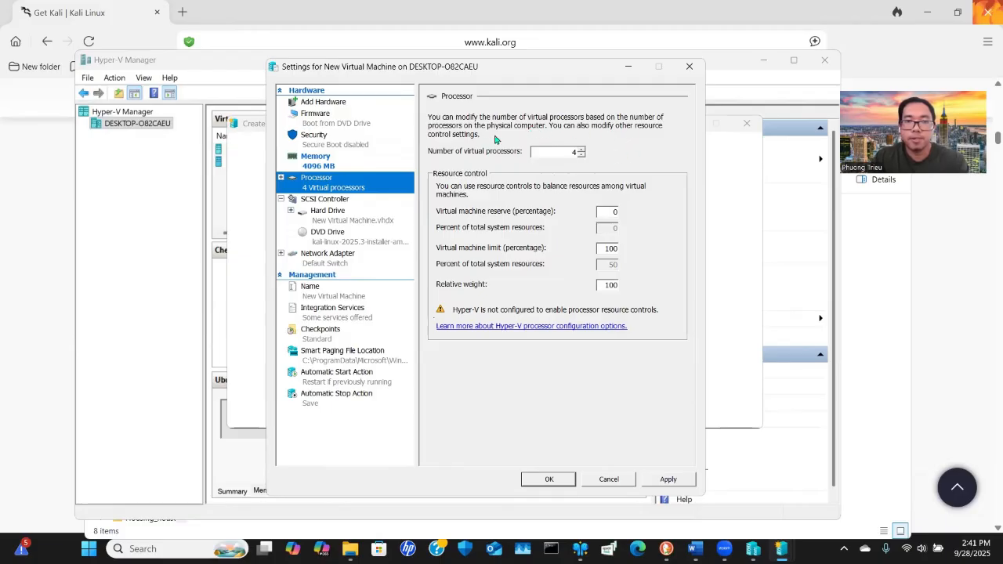
{"action": "double_click", "coordinate": [568, 153]}
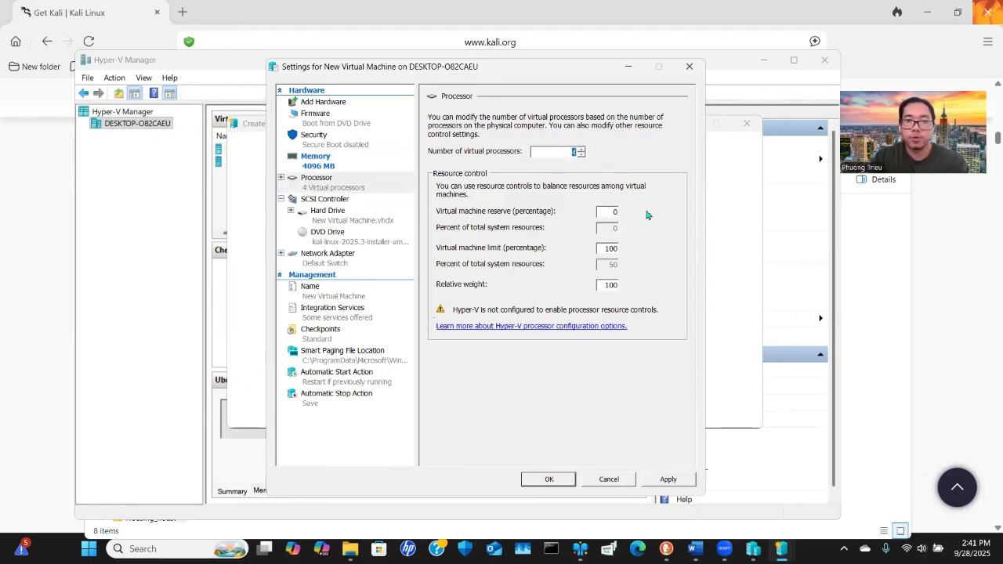
{"action": "type", "text": "2"}
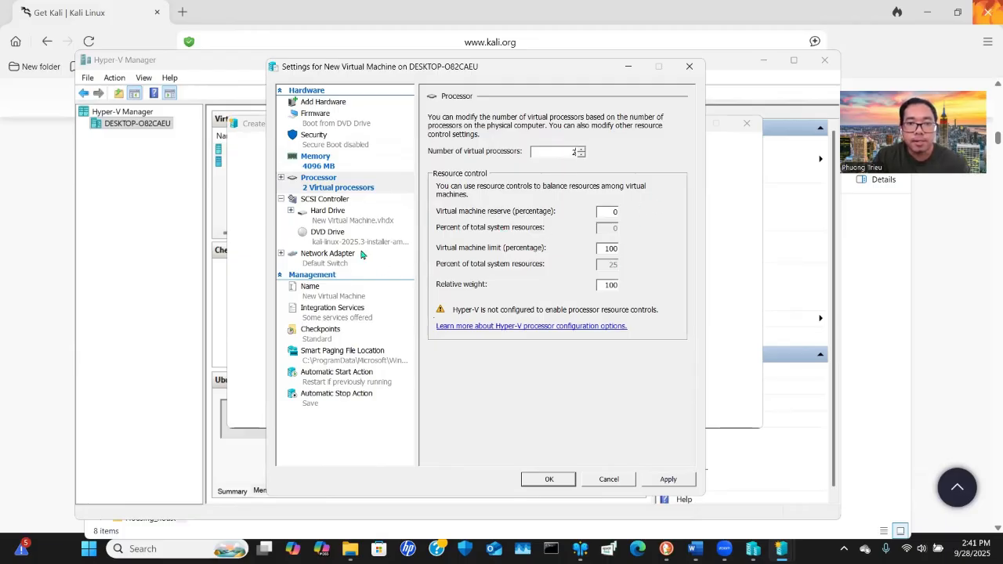
Inspect the SCSI controller and the hard drive's virtual hard disk file path
{"action": "left_click", "coordinate": [333, 202]}
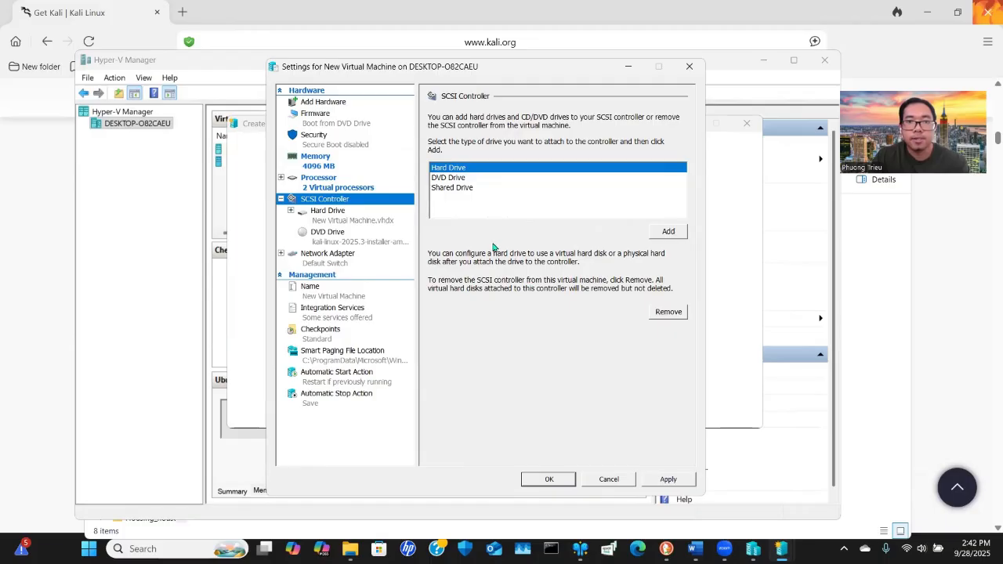
{"action": "left_click", "coordinate": [340, 218]}
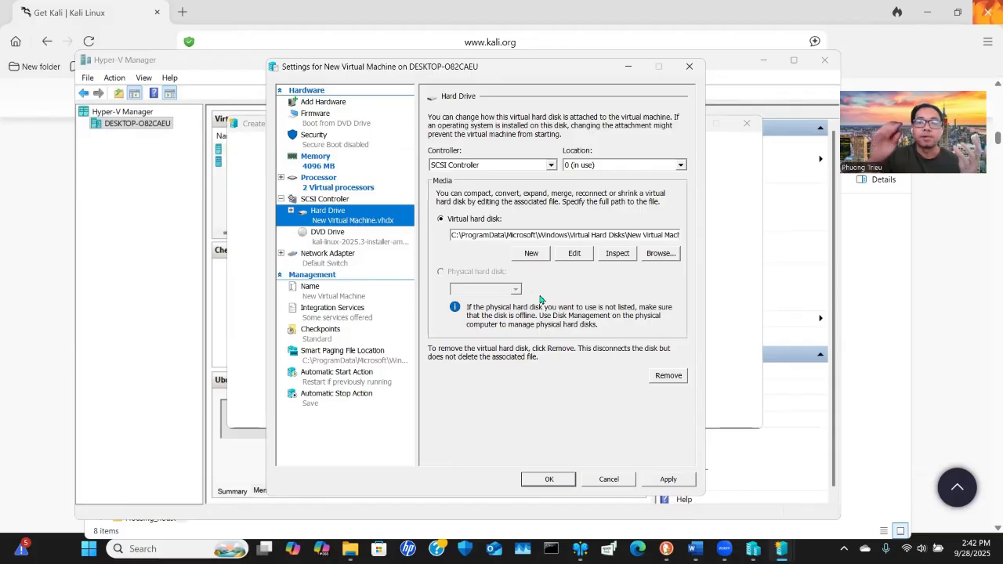
{"action": "left_click", "coordinate": [488, 234]}
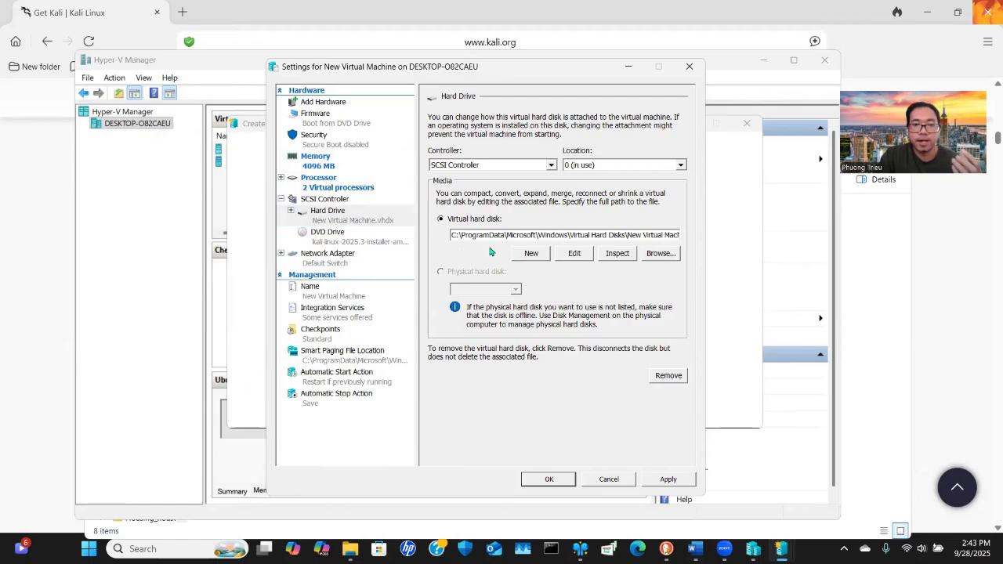
{"action": "left_click_drag", "start_coordinate": [449, 235], "coordinate": [704, 234]}
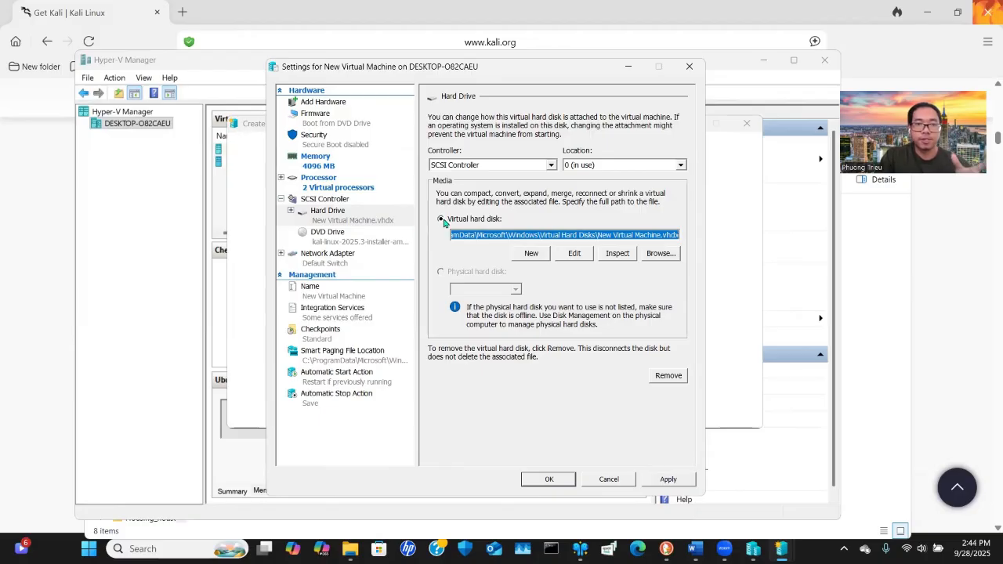
Rename the virtual machine to Kali_Linux_1
{"action": "left_click", "coordinate": [329, 292]}
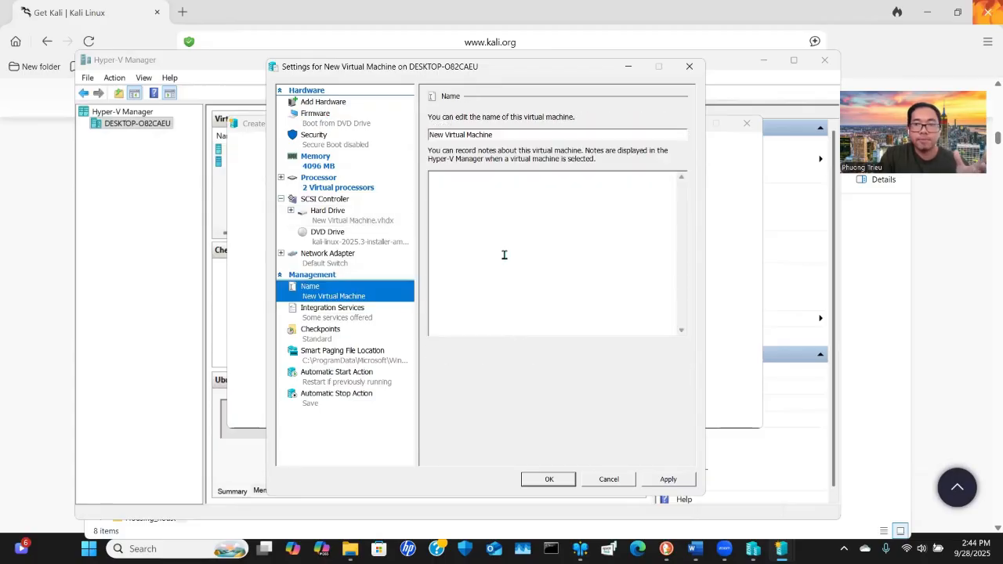
{"action": "left_click", "coordinate": [500, 134]}
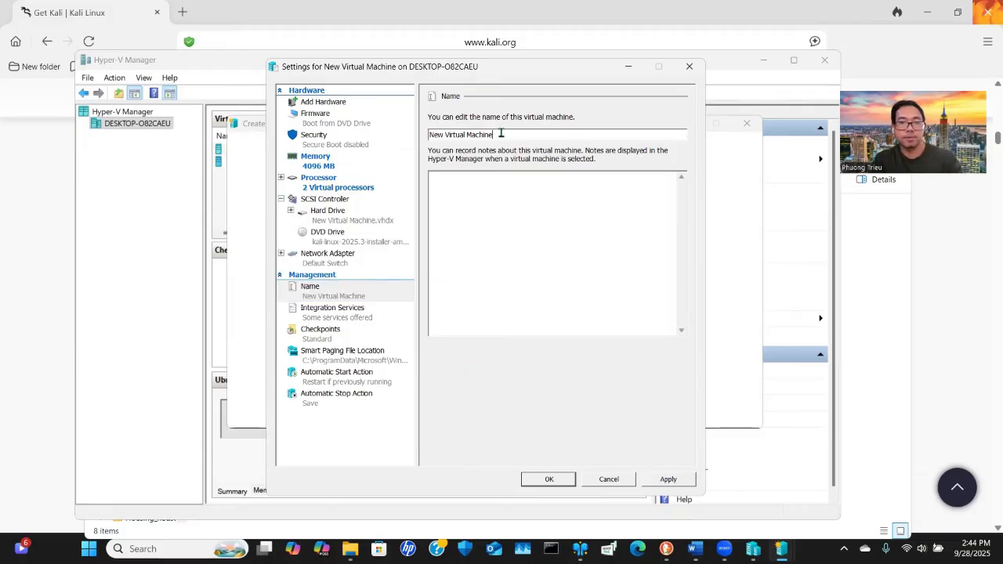
{"action": "key", "text": "ctrl+a"}
{"action": "type", "text": "Ka"}
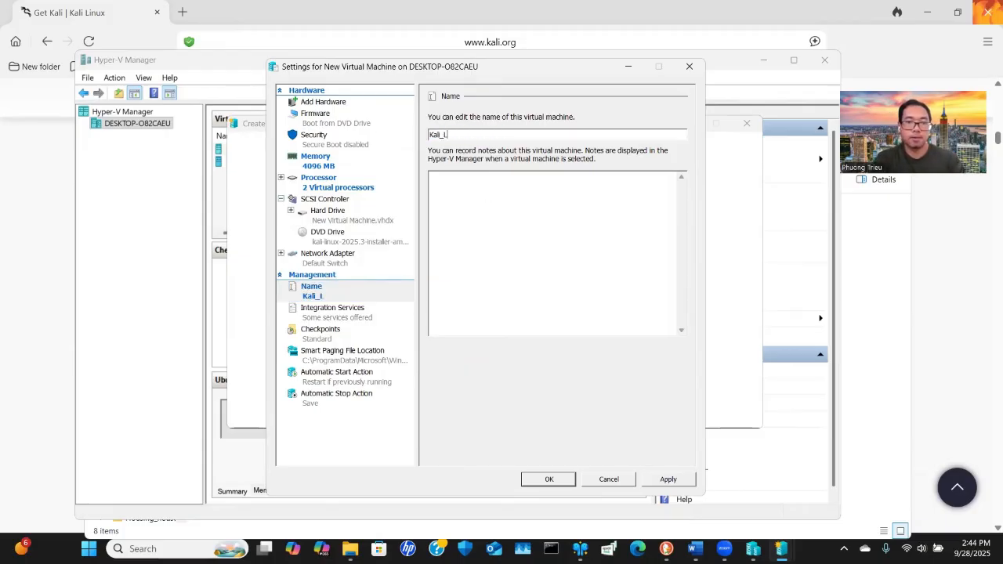
{"action": "type", "text": "li_Linux_1"}
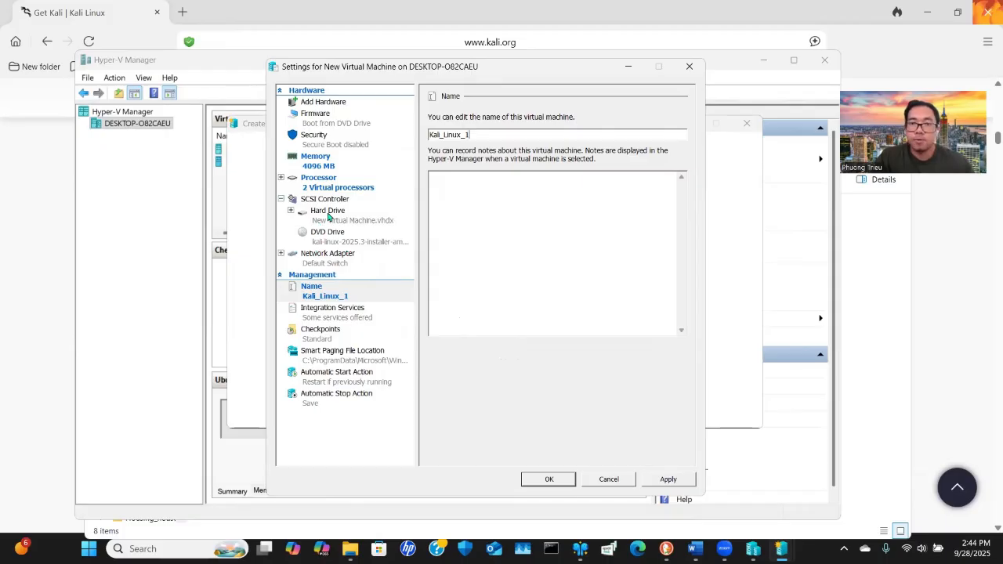
Locate the hard drive's original New Virtual Machine.vhdx file in the Virtual Hard Disks folder and permanently delete it
{"action": "left_click", "coordinate": [354, 220]}
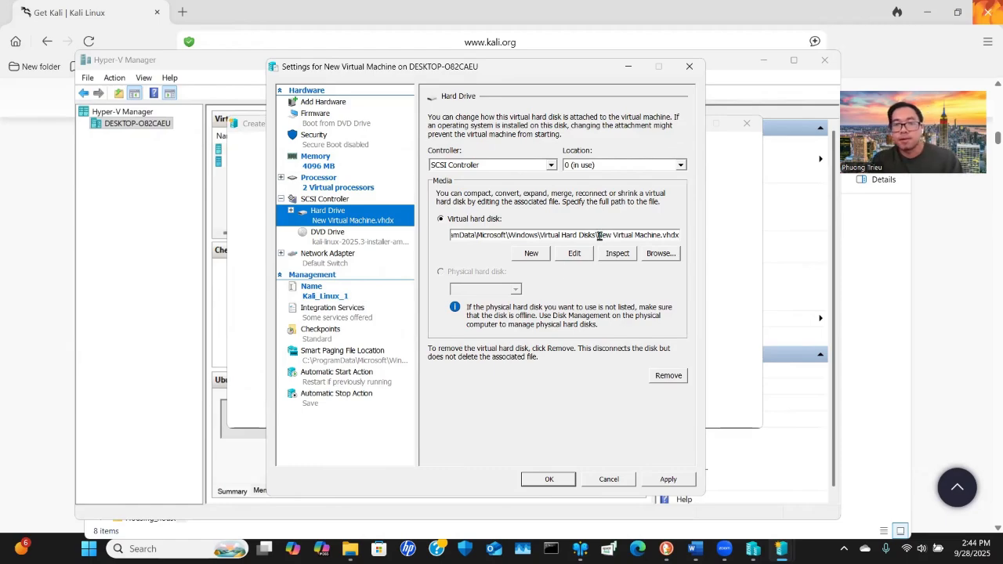
{"action": "left_click_drag", "start_coordinate": [597, 235], "coordinate": [683, 237]}
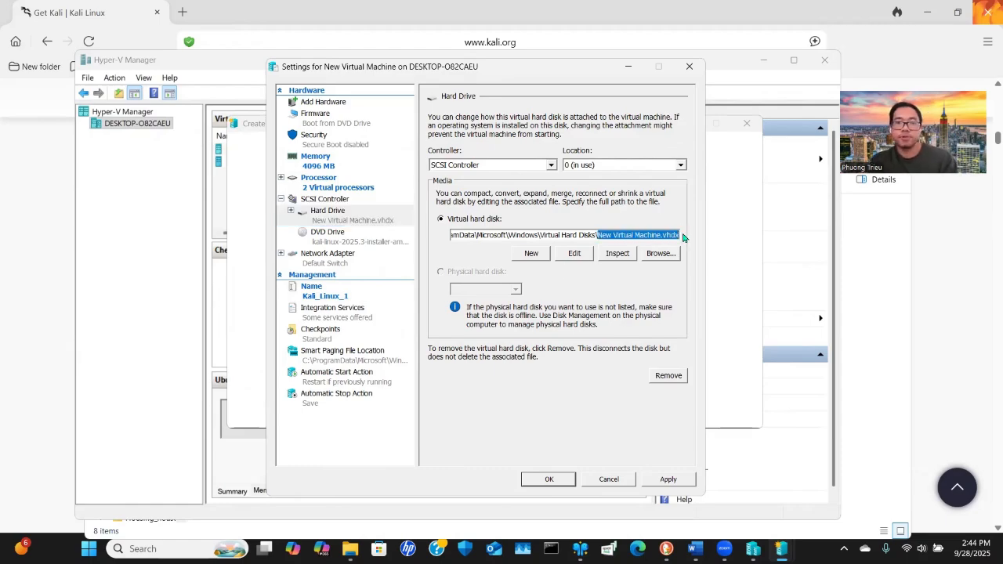
{"action": "left_click", "coordinate": [493, 238]}
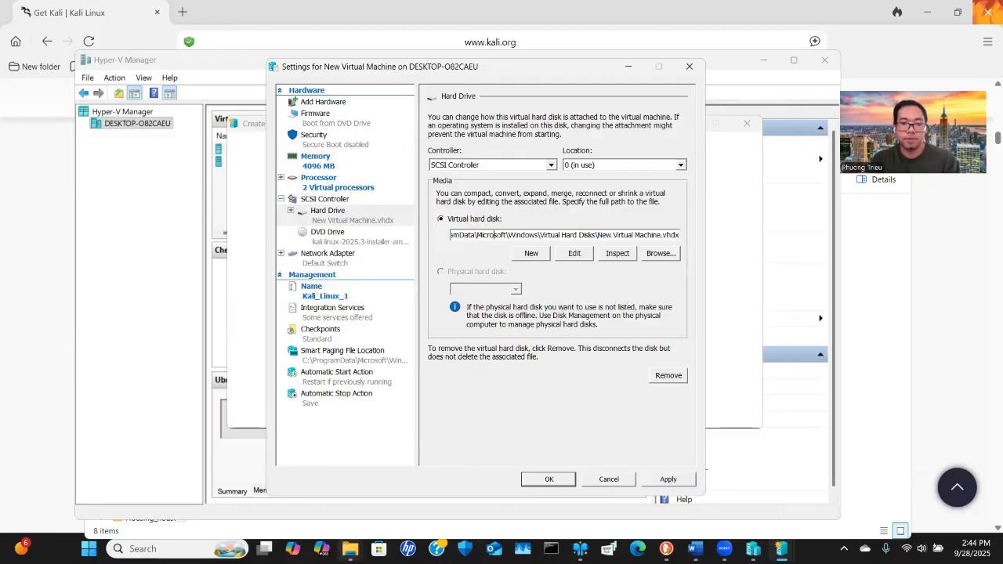
{"action": "mouse_move", "coordinate": [350, 548]}
{"action": "left_click", "coordinate": [407, 490]}
{"action": "left_click", "coordinate": [180, 121]}
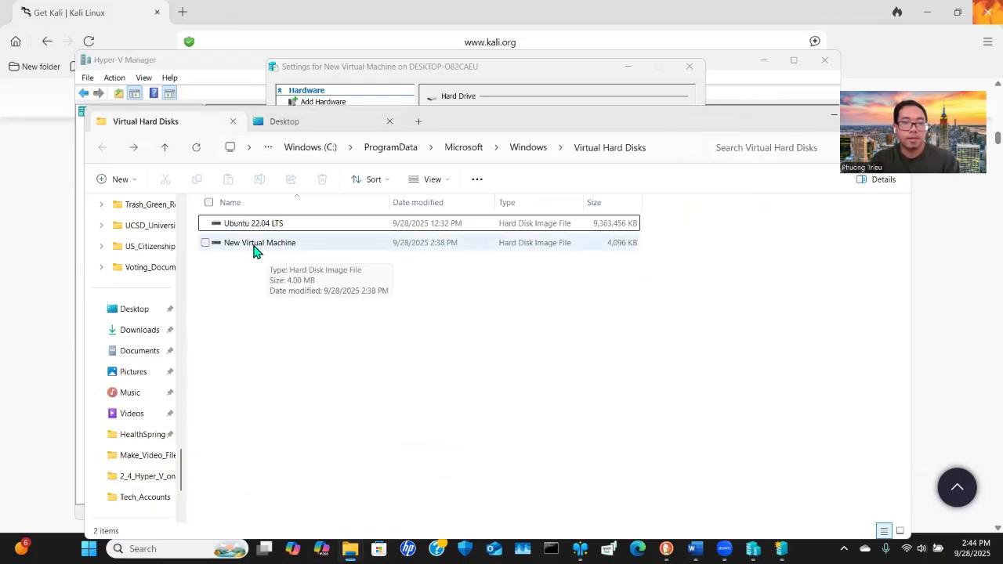
{"action": "left_click", "coordinate": [297, 245]}
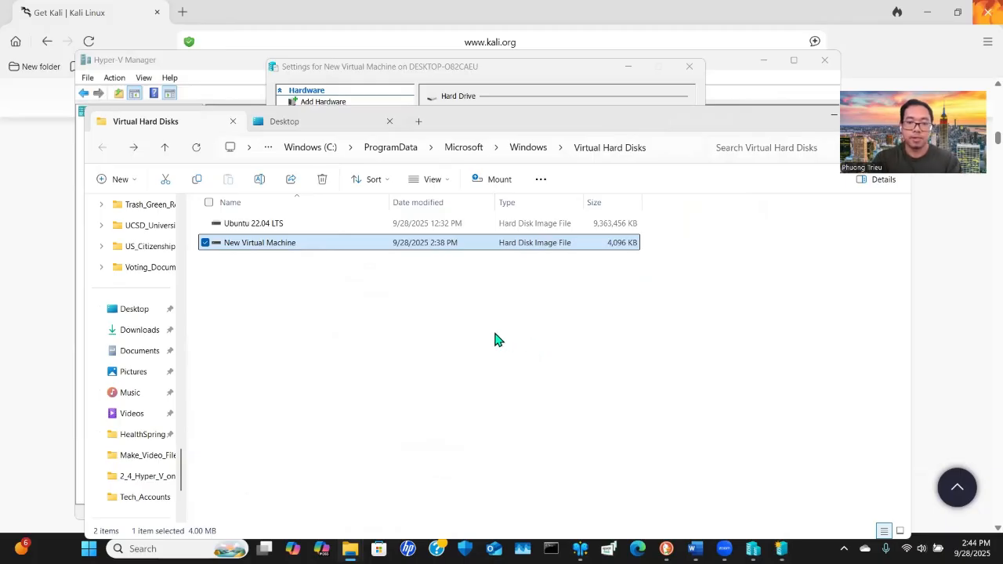
{"action": "key", "text": "shift+Delete"}
{"action": "key", "text": "Return"}
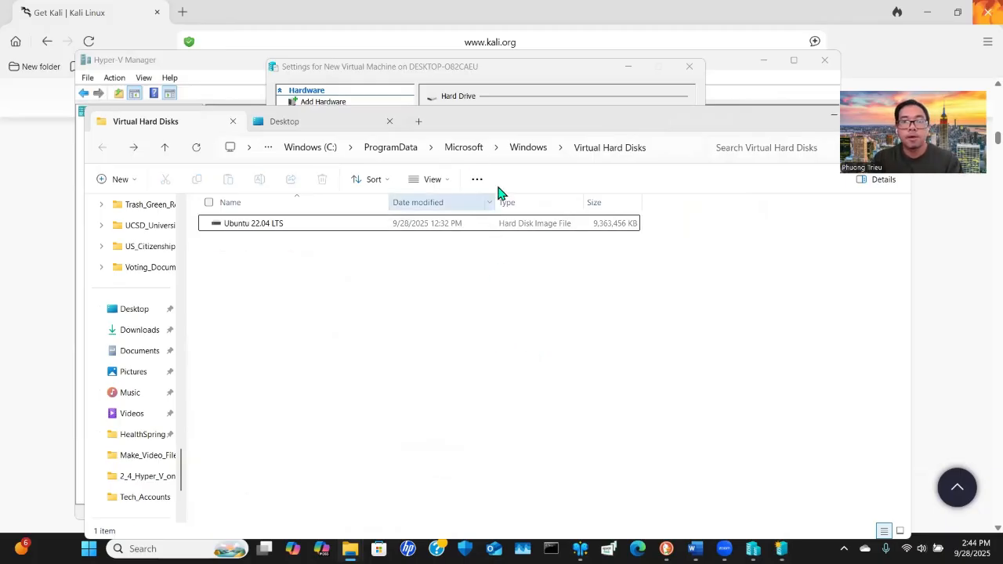
{"action": "left_click", "coordinate": [504, 66]}
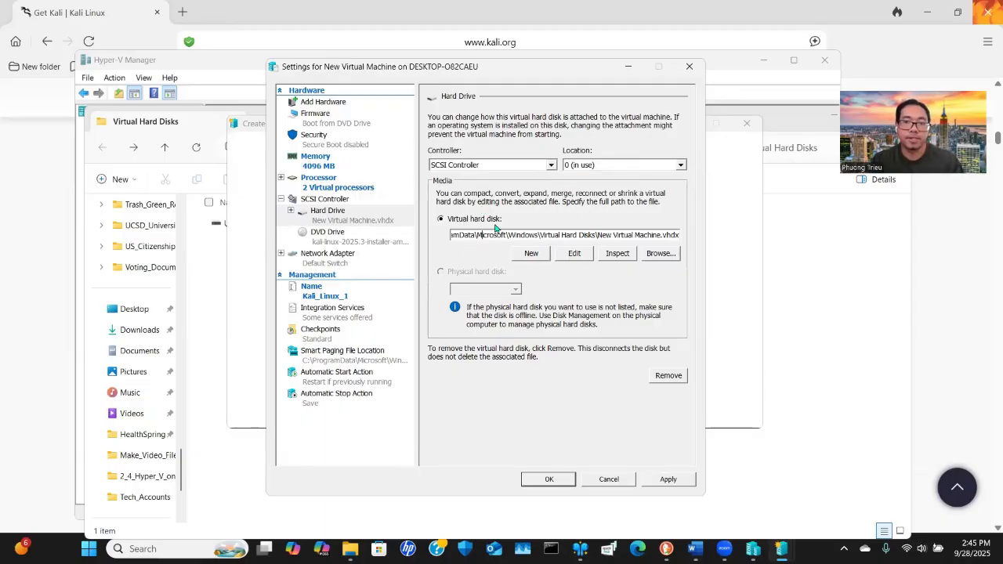
Start a new dynamically expanding virtual hard disk for the hard drive, named Kali_Linux_1.vhdx
{"action": "left_click", "coordinate": [533, 255]}
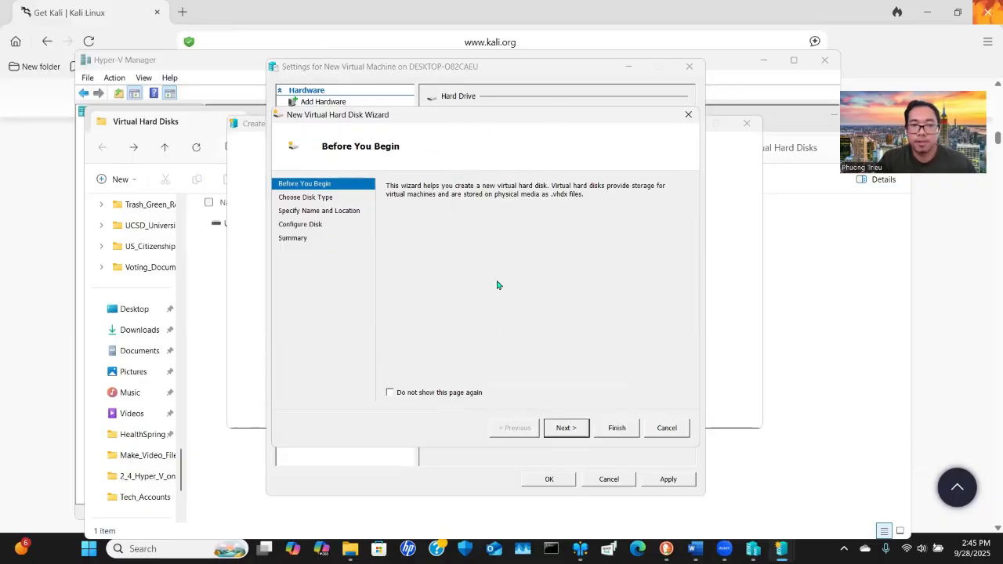
{"action": "left_click", "coordinate": [566, 428]}
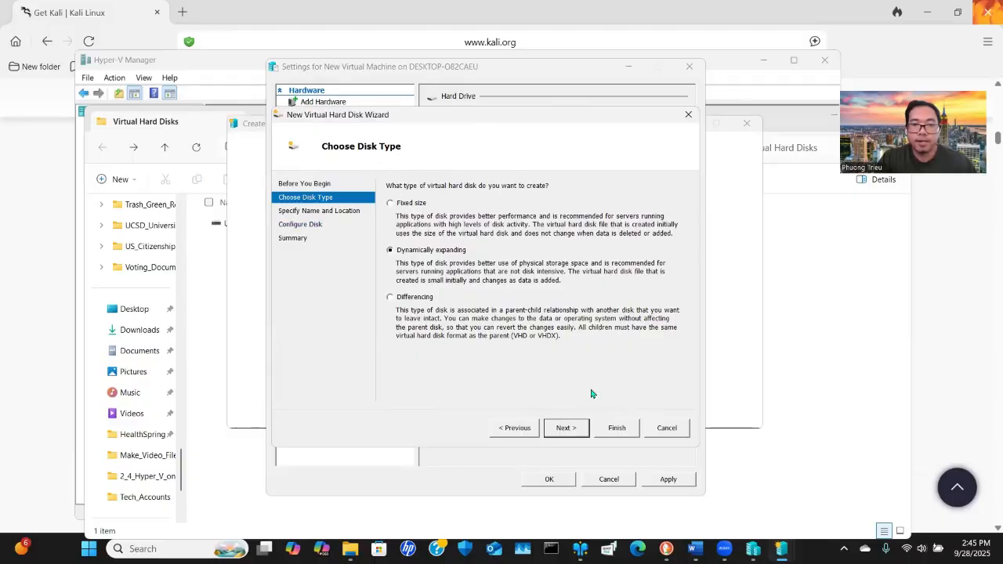
{"action": "left_click", "coordinate": [575, 428]}
{"action": "left_click", "coordinate": [479, 202]}
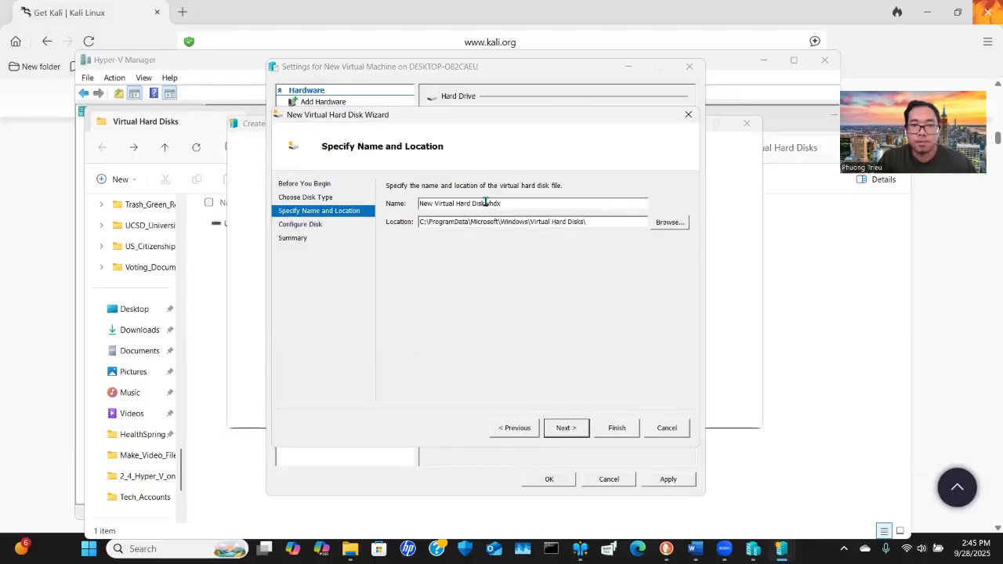
{"action": "key", "text": "ctrl+shift+Left"}
{"action": "key", "text": "ctrl+shift+Left"}
{"action": "key", "text": "ctrl+shift+Left"}
{"action": "key", "text": "ctrl+shift+Left"}
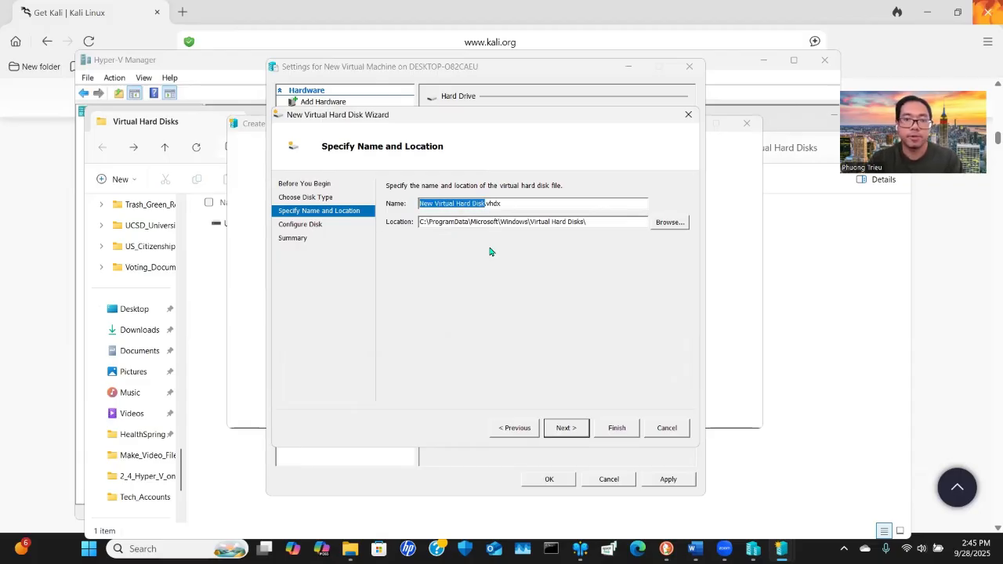
{"action": "type", "text": "Kali_Linu"}
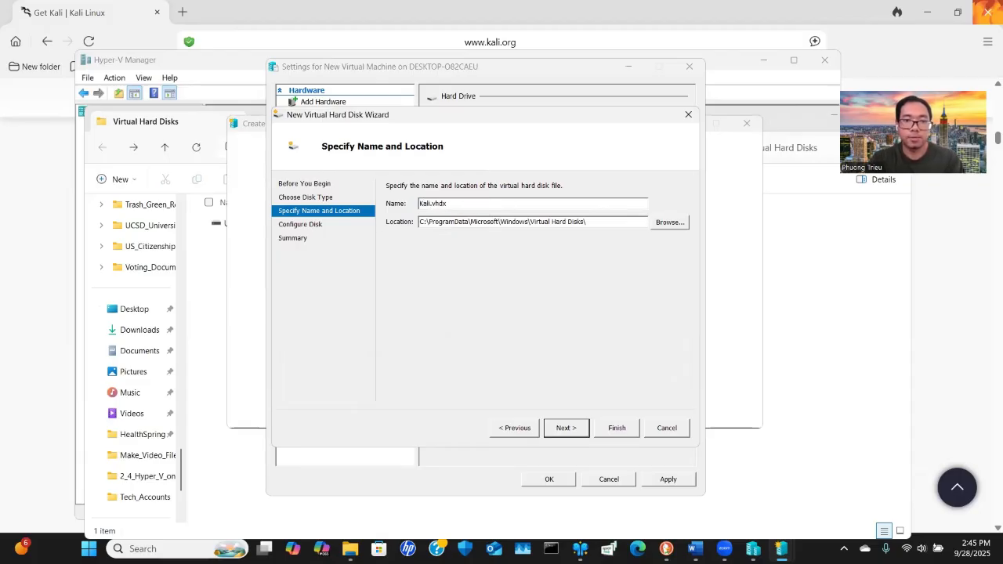
{"action": "type", "text": "x_1"}
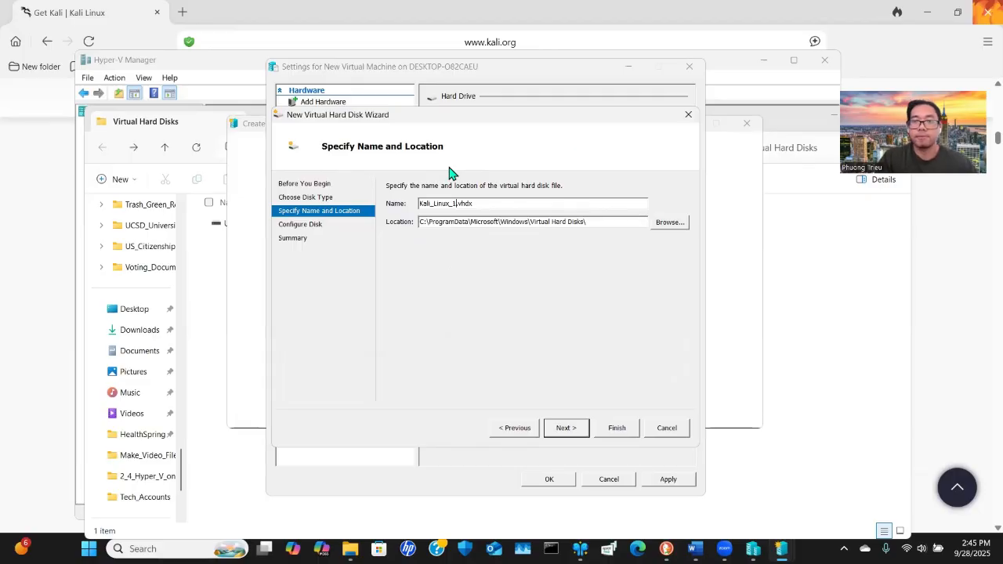
{"action": "left_click", "coordinate": [575, 430]}
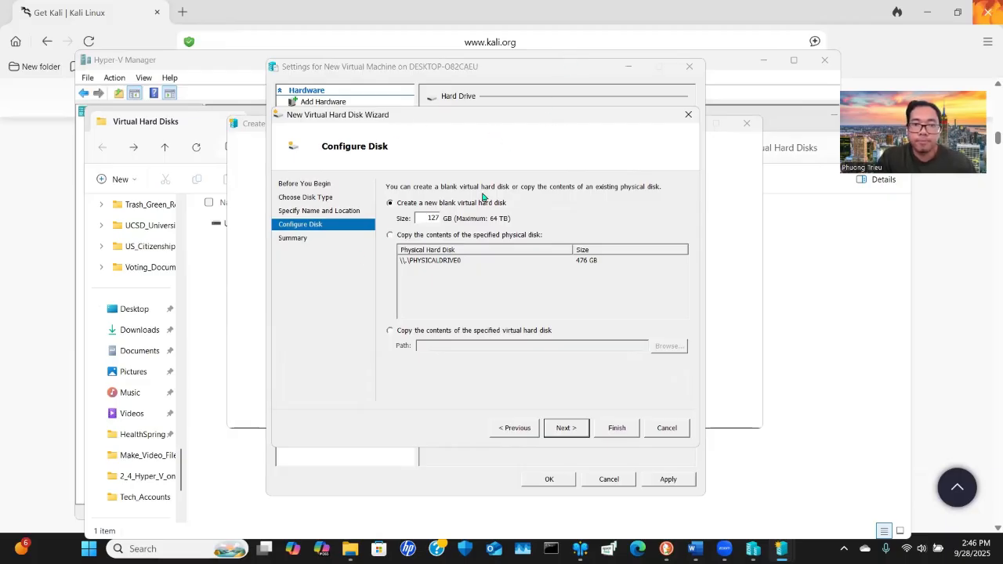
Set the new disk's size to 30 GB and finish the virtual hard disk wizard
{"action": "left_click_drag", "start_coordinate": [426, 219], "coordinate": [444, 218]}
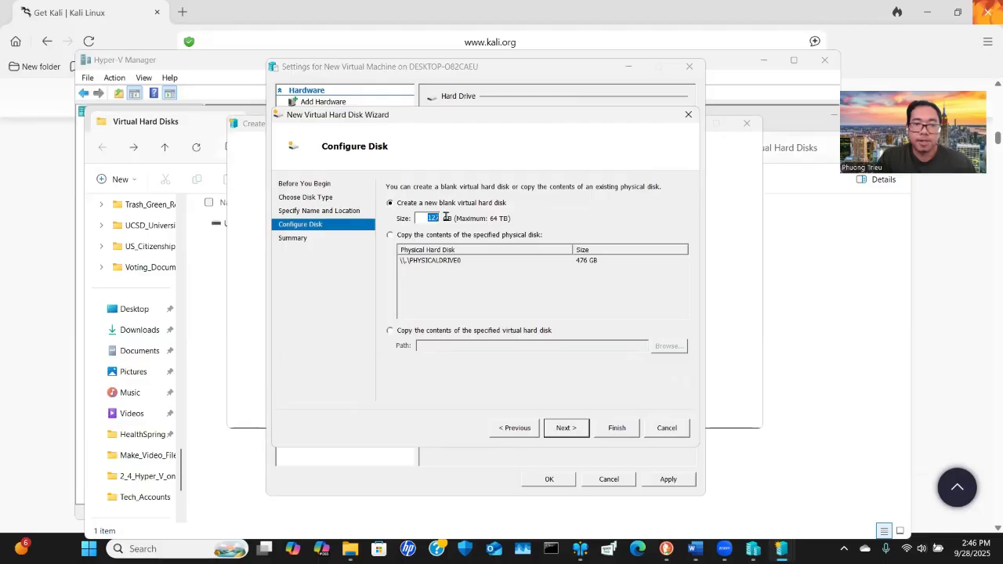
{"action": "type", "text": "30"}
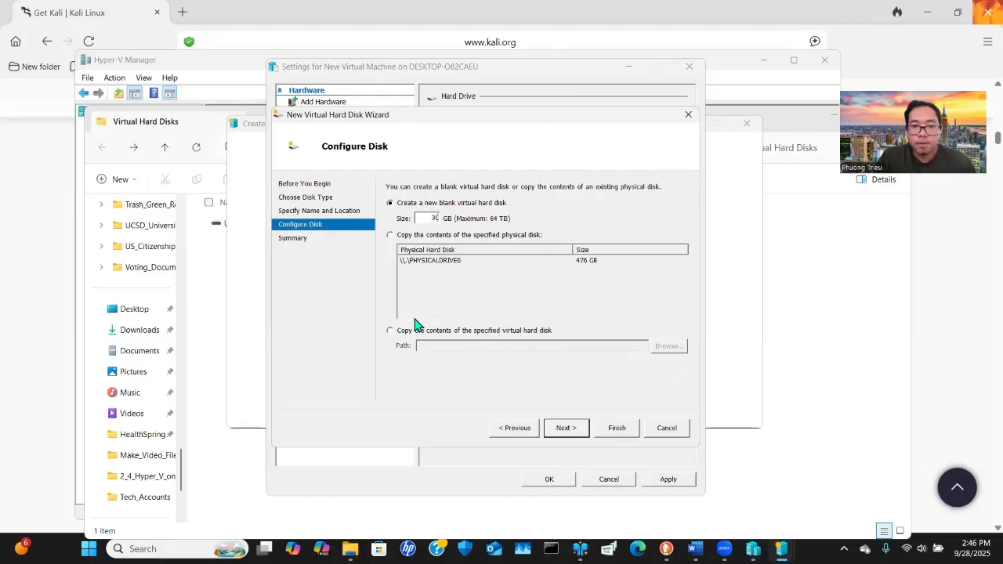
{"action": "left_click", "coordinate": [568, 429]}
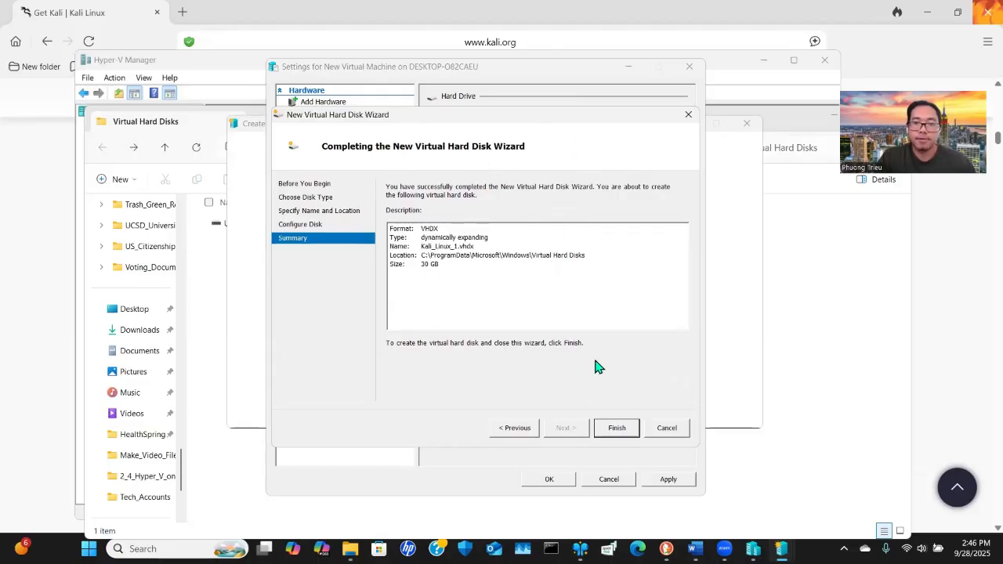
{"action": "left_click", "coordinate": [617, 428]}
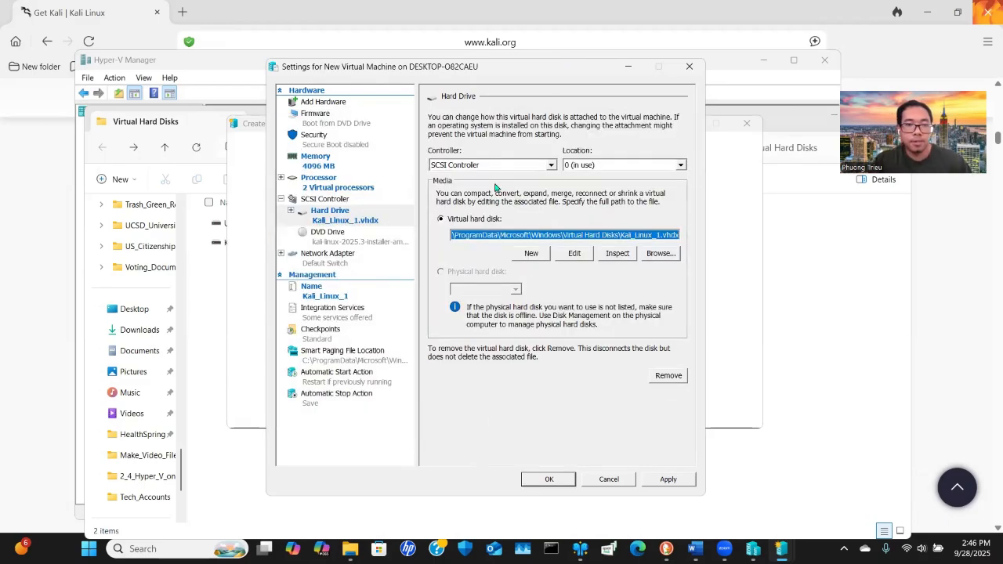
Review the DVD drive image and the network adapter switch, then apply and save the virtual machine settings
{"action": "left_click", "coordinate": [338, 235]}
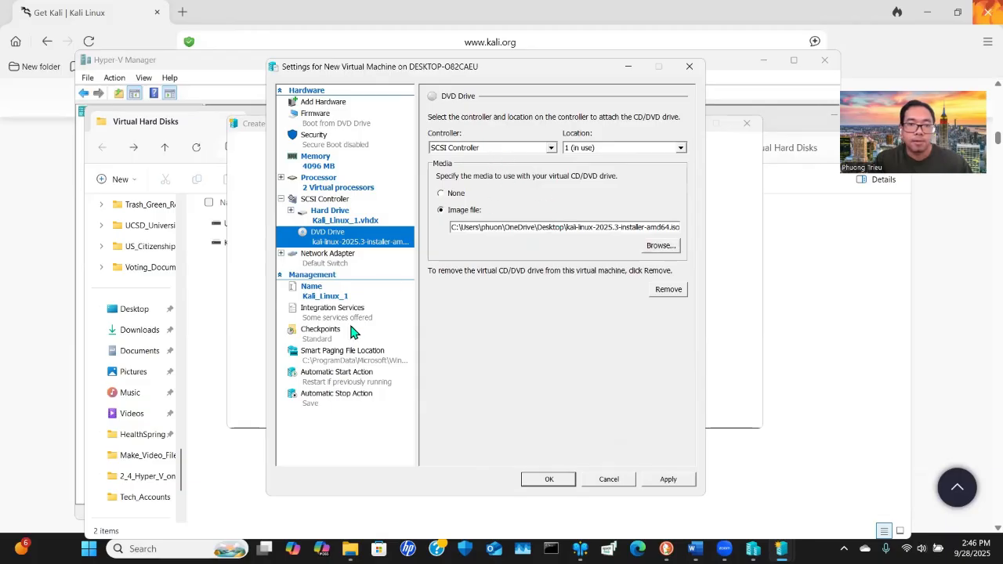
{"action": "left_click", "coordinate": [337, 258]}
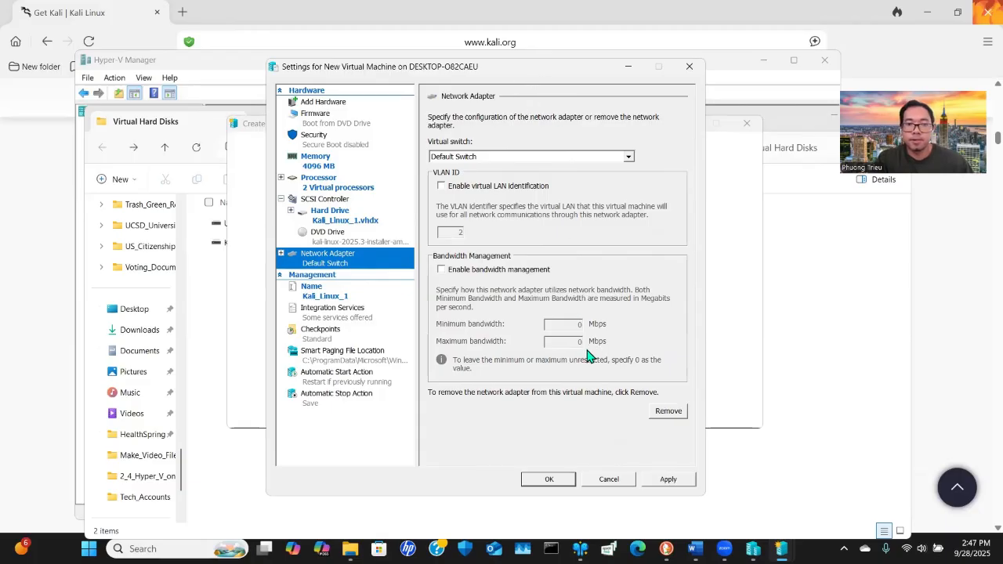
{"action": "left_click_drag", "start_coordinate": [520, 69], "coordinate": [513, 70]}
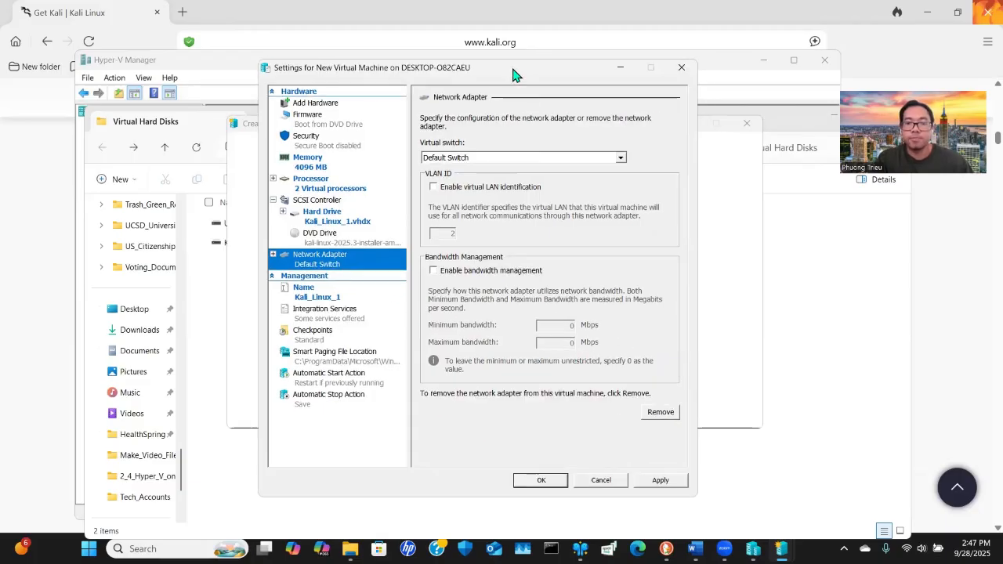
{"action": "left_click", "coordinate": [665, 480]}
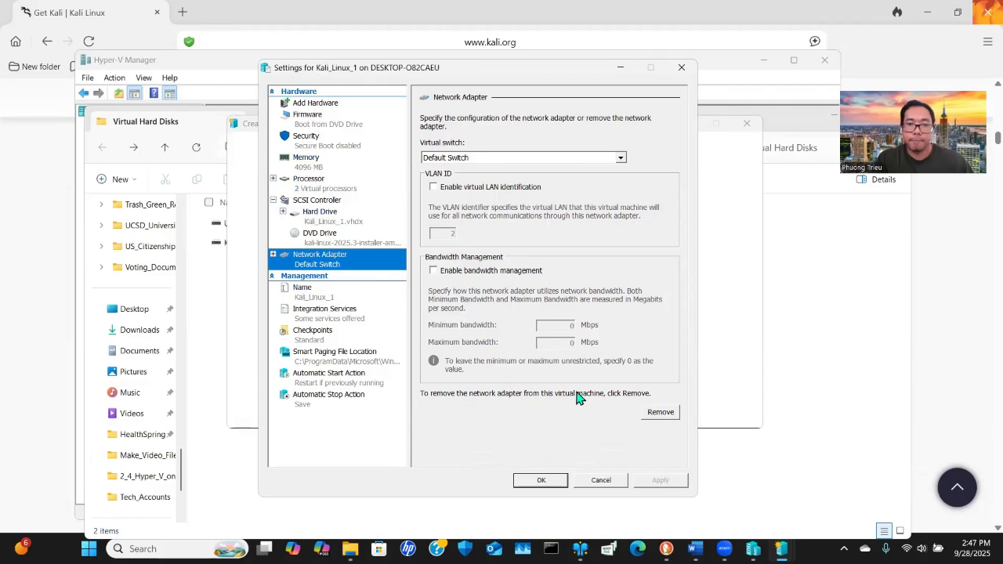
{"action": "left_click", "coordinate": [550, 481]}
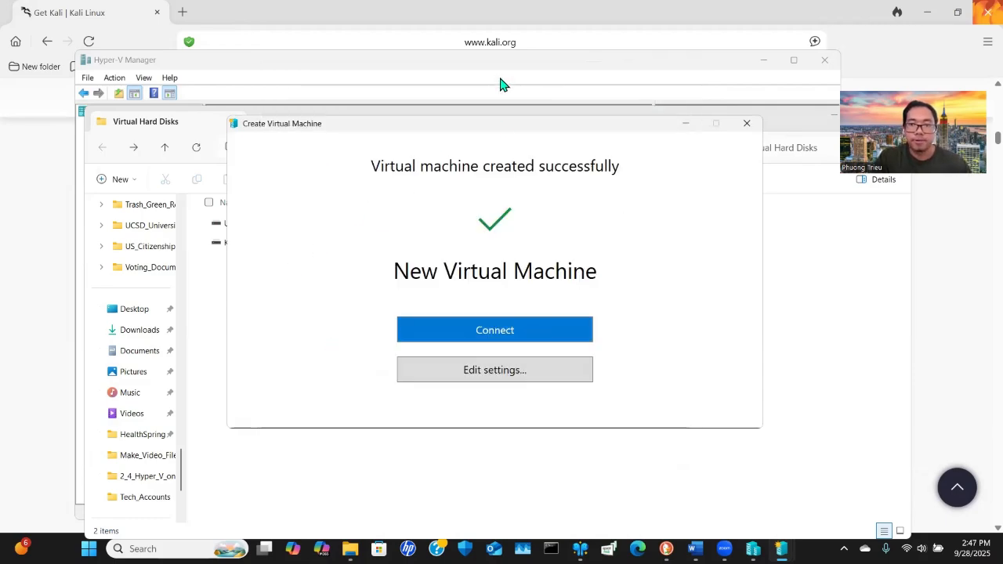
Connect to and start the Kali_Linux_1 virtual machine, then choose Graphical install from the installer menu
{"action": "left_click", "coordinate": [495, 335]}
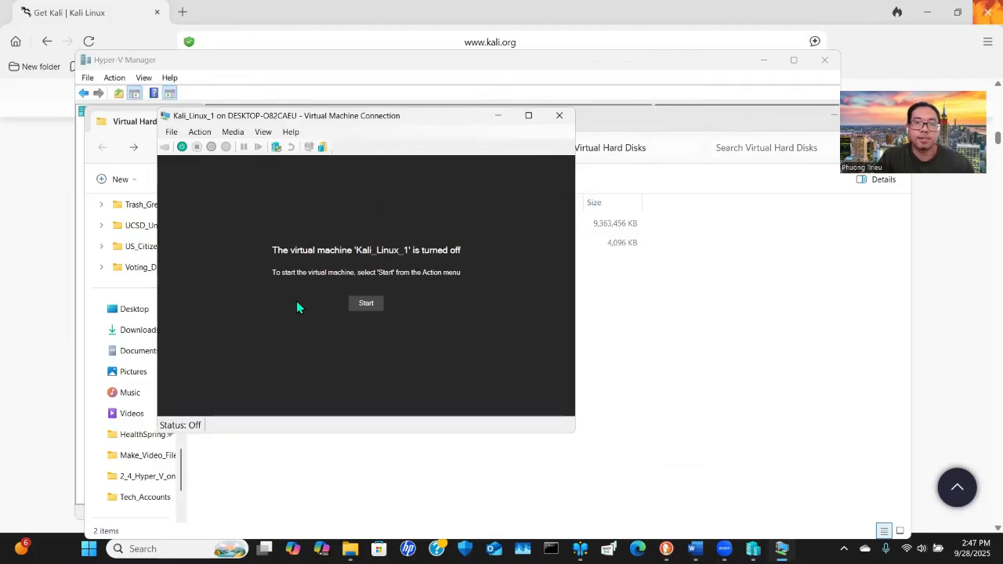
{"action": "left_click", "coordinate": [373, 305]}
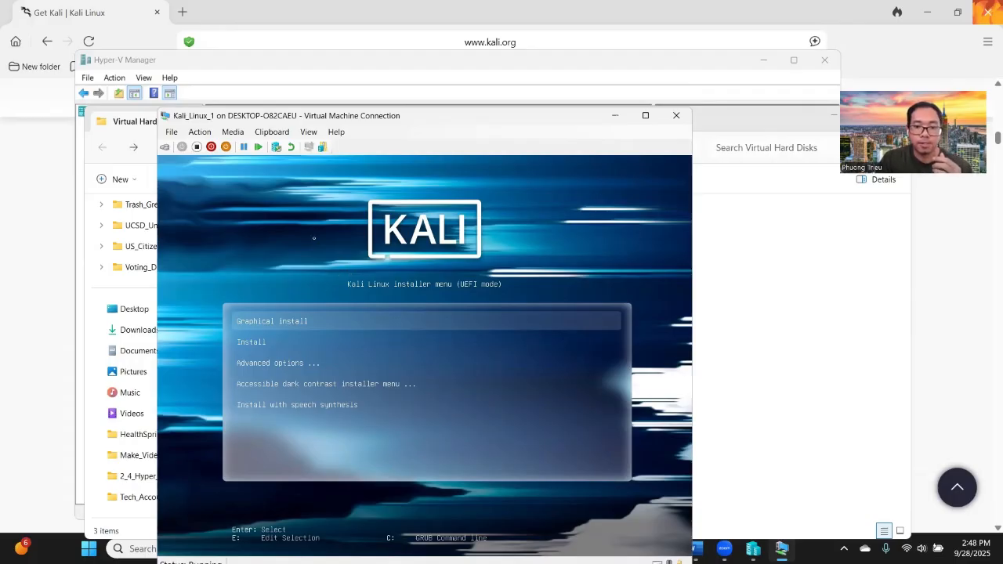
{"action": "key", "text": "Down"}
{"action": "key", "text": "Up"}
{"action": "key", "text": "Return"}
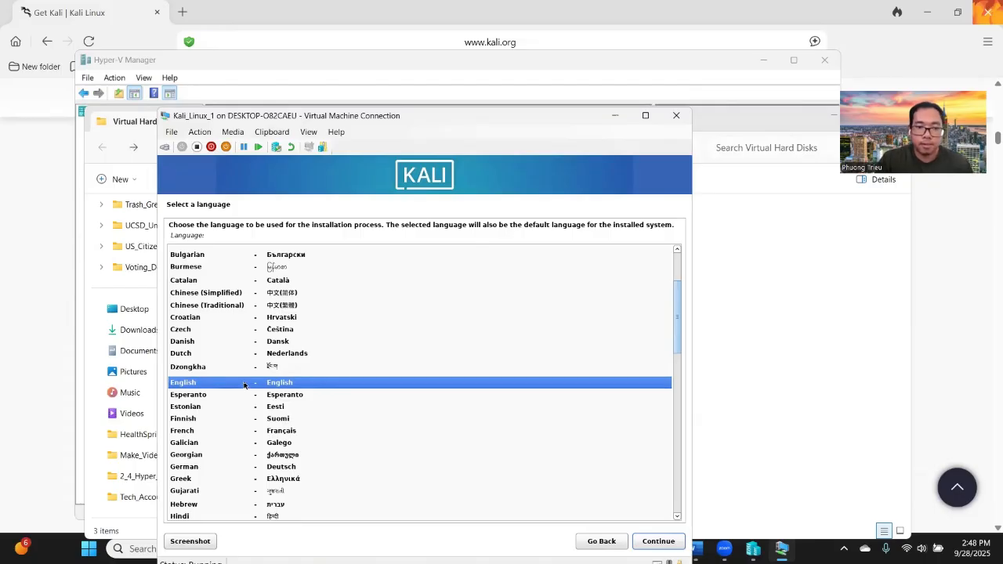
Keep English as the installer language and United States as the location
{"action": "left_click", "coordinate": [658, 540]}
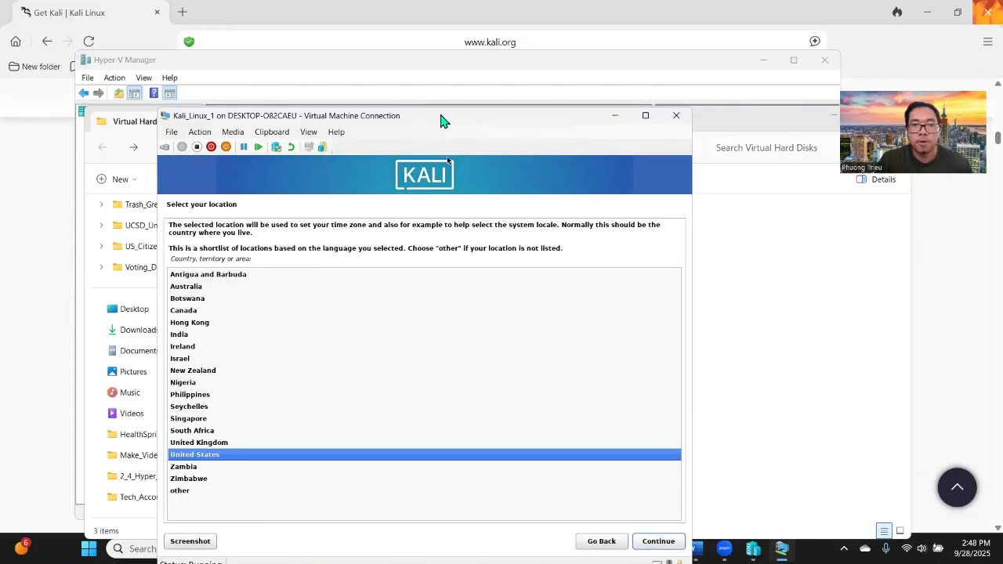
{"action": "left_click_drag", "start_coordinate": [440, 119], "coordinate": [466, 31]}
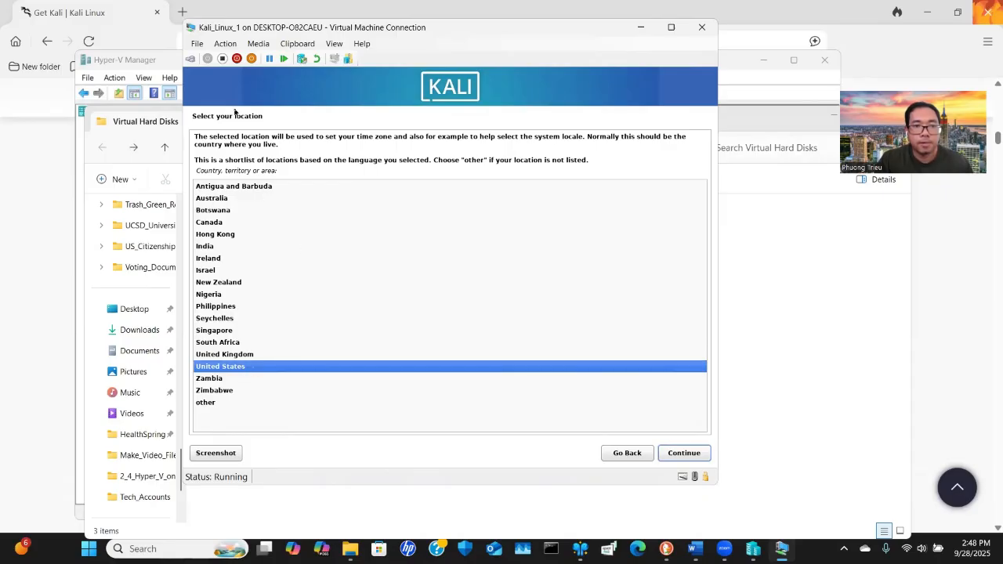
{"action": "left_click", "coordinate": [684, 454]}
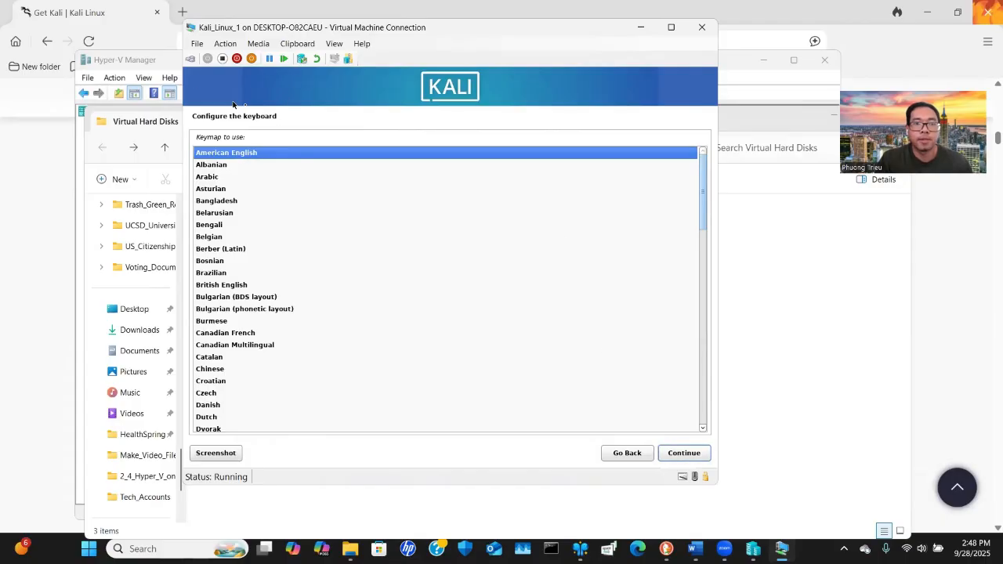
Continue with the American English keymap, the hostname kali and an empty domain name
{"action": "left_click", "coordinate": [680, 454]}
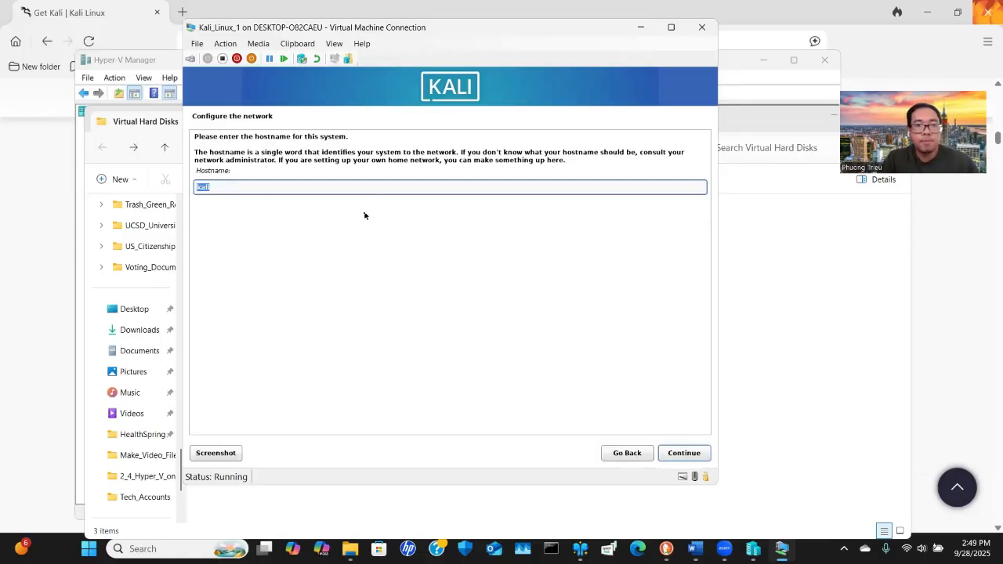
{"action": "left_click", "coordinate": [245, 188]}
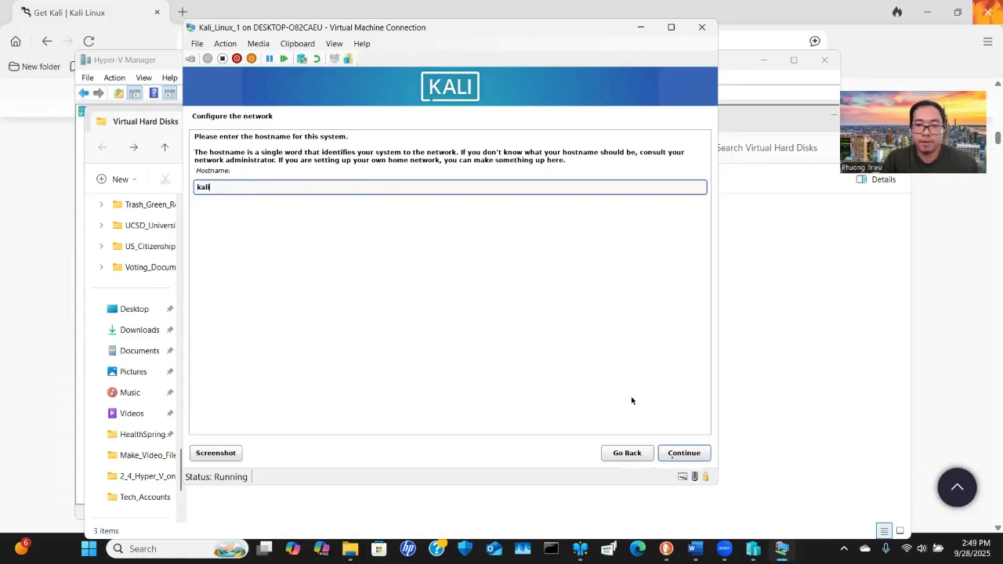
{"action": "left_click", "coordinate": [680, 456]}
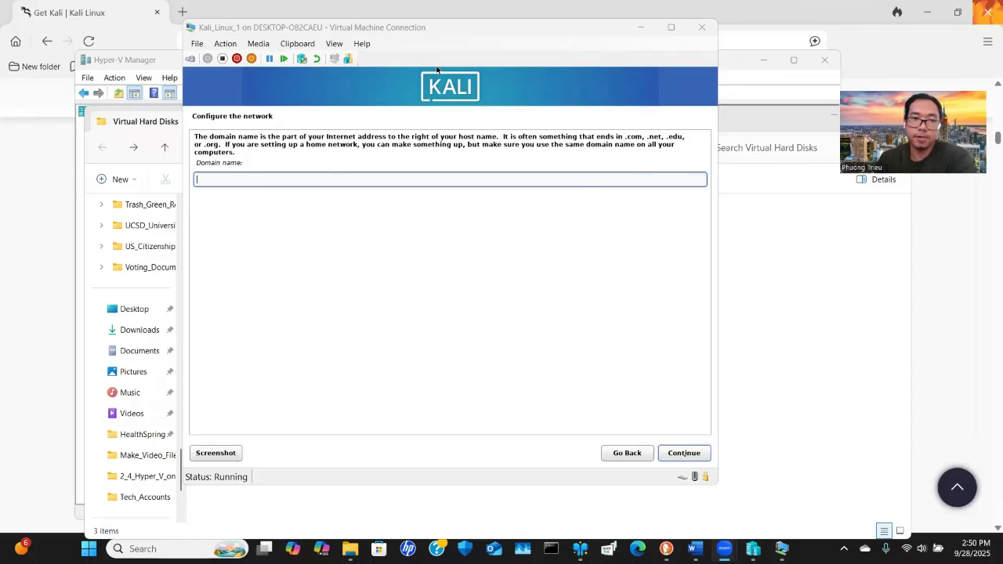
{"action": "left_click", "coordinate": [684, 454]}
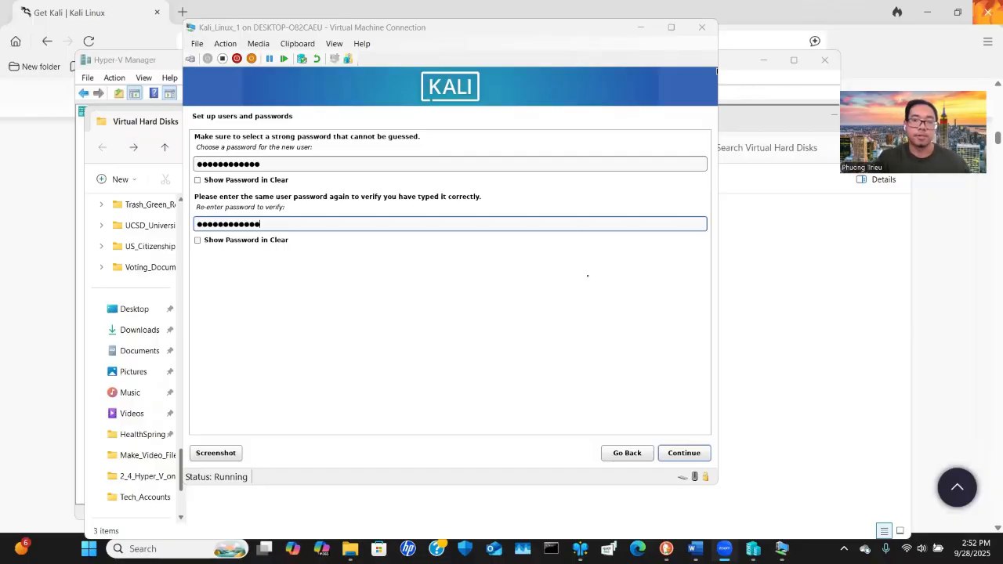
Confirm the new user's password and select the Eastern time zone
{"action": "left_click", "coordinate": [684, 452]}
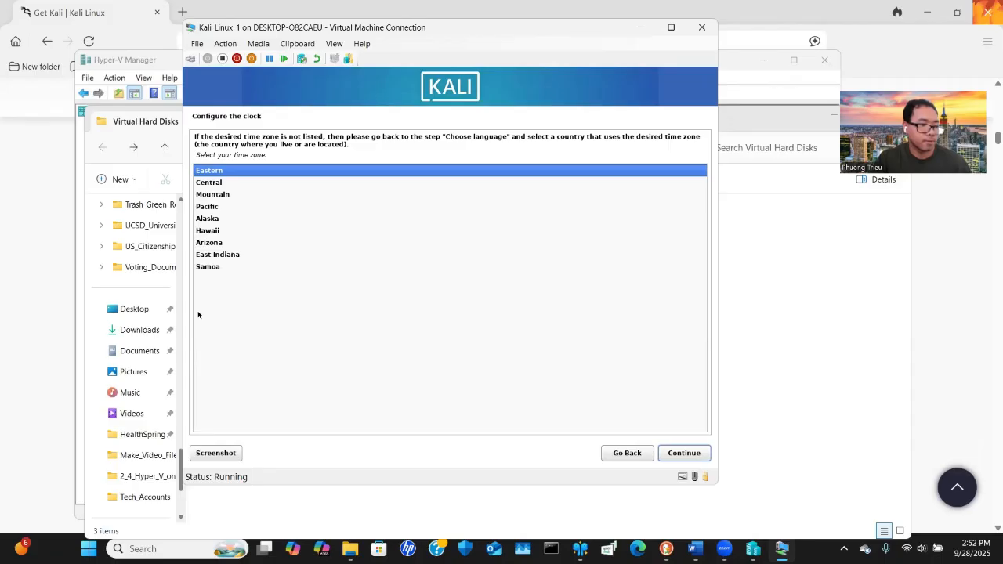
{"action": "left_click", "coordinate": [681, 452]}
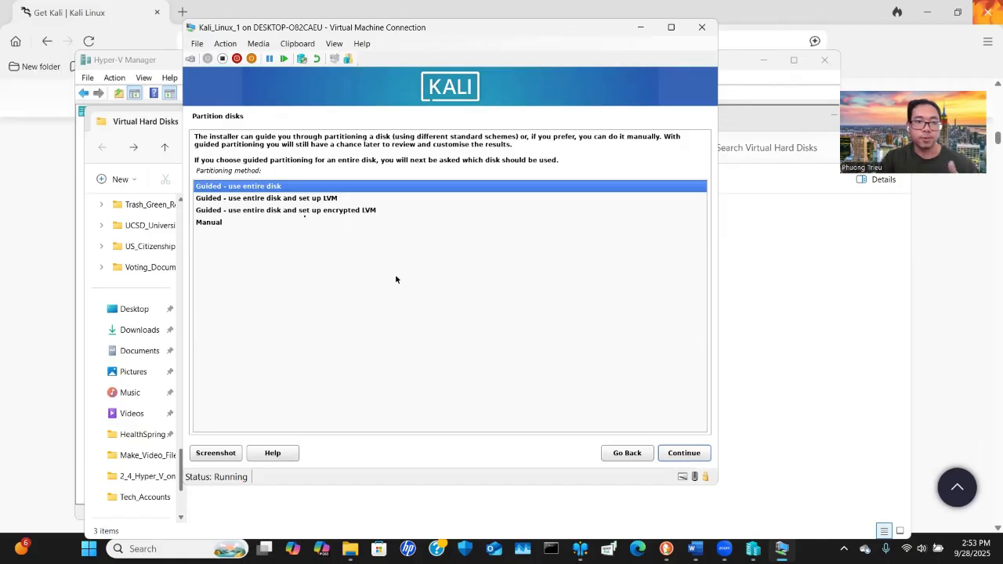
Choose guided partitioning of the entire 32.2 GB virtual disk with all files in one partition
{"action": "left_click", "coordinate": [686, 459]}
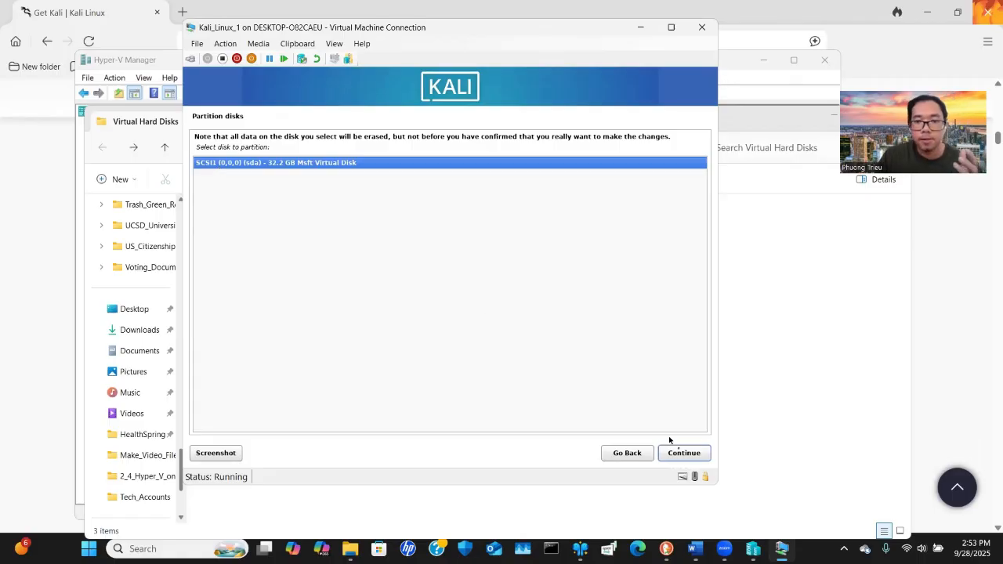
{"action": "left_click", "coordinate": [683, 456]}
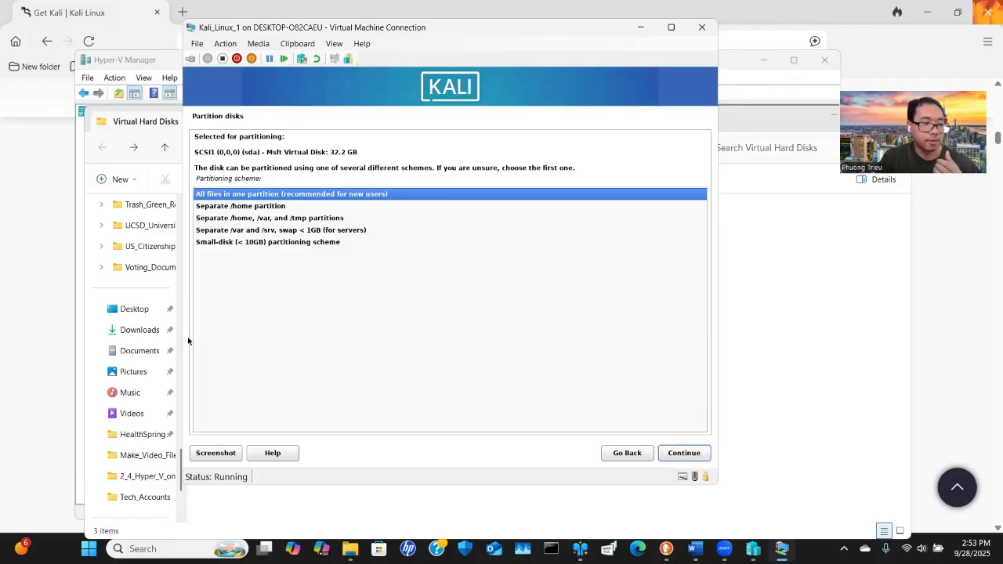
{"action": "left_click", "coordinate": [693, 453]}
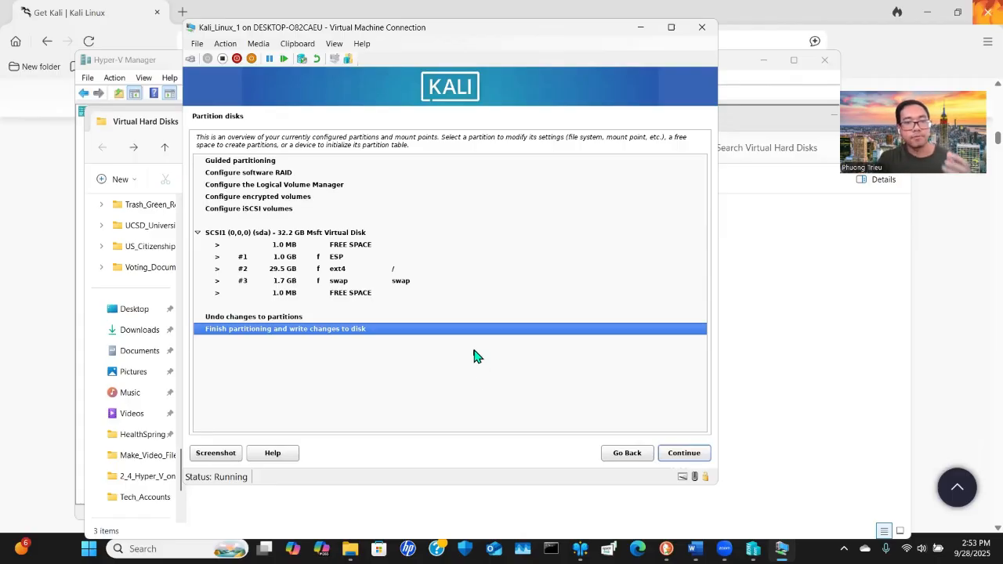
Finish partitioning and confirm writing the changes to disk
{"action": "left_click", "coordinate": [683, 453]}
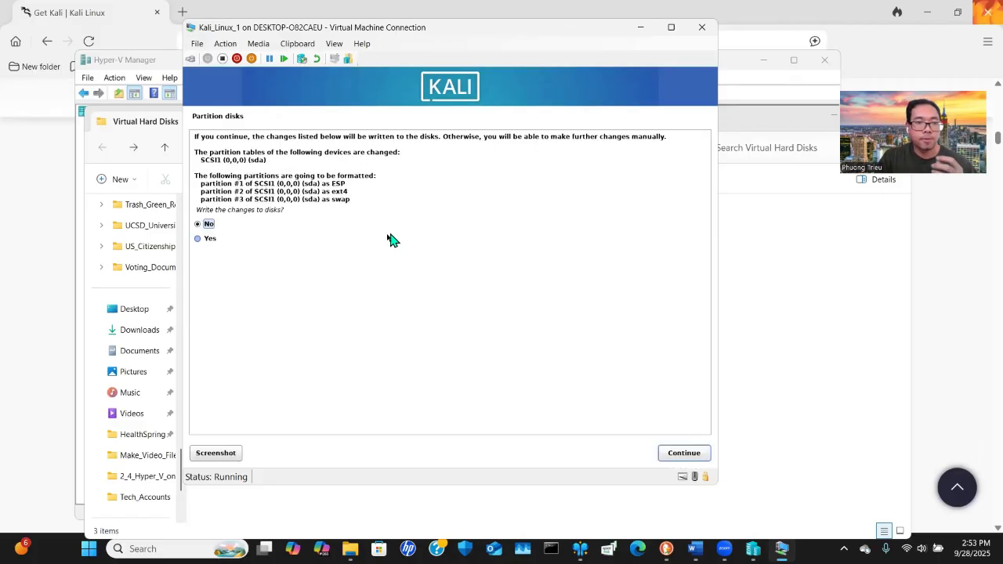
{"action": "left_click", "coordinate": [210, 239]}
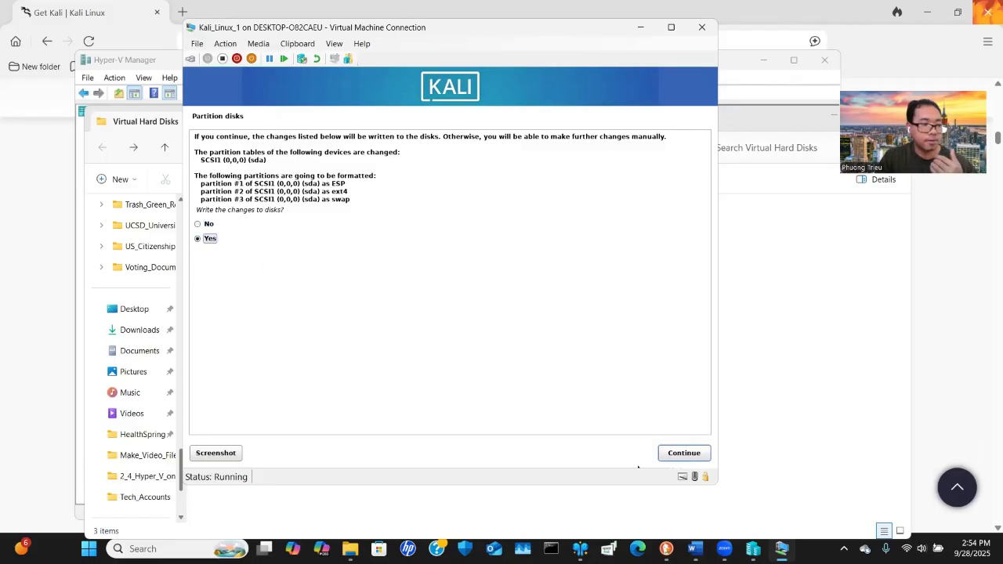
{"action": "left_click", "coordinate": [682, 453]}
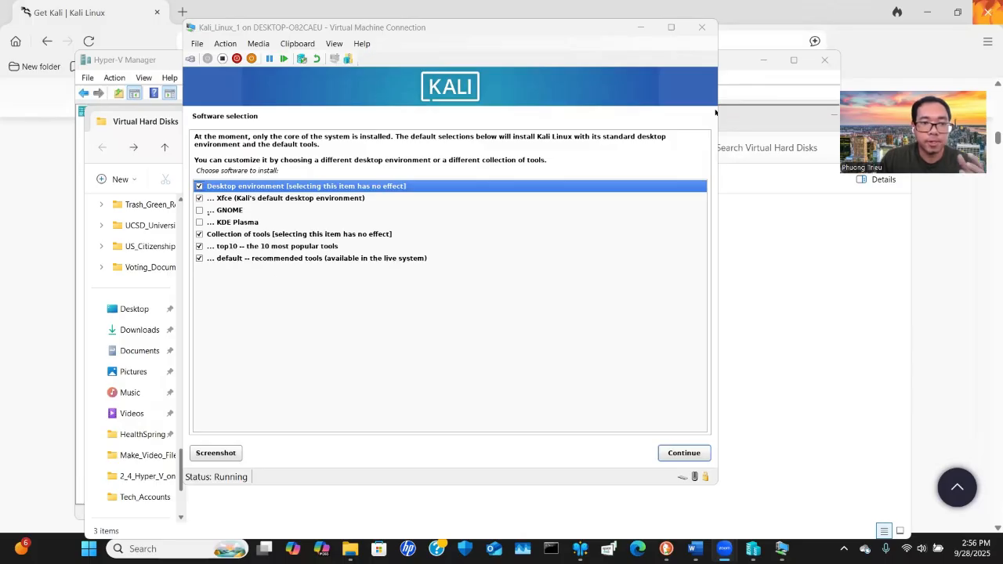
Keep the default Xfce desktop and tool selections in software selection and continue the installation
{"action": "key", "text": "Down"}
{"action": "key", "text": "Down"}
{"action": "key", "text": "Down"}
{"action": "key", "text": "Up"}
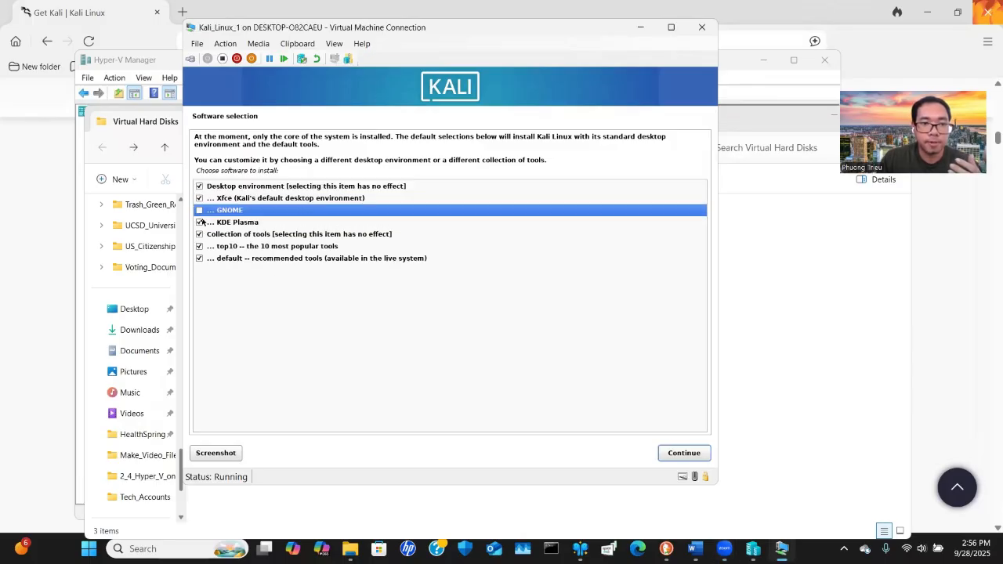
{"action": "key", "text": "Down"}
{"action": "left_click", "coordinate": [684, 456]}
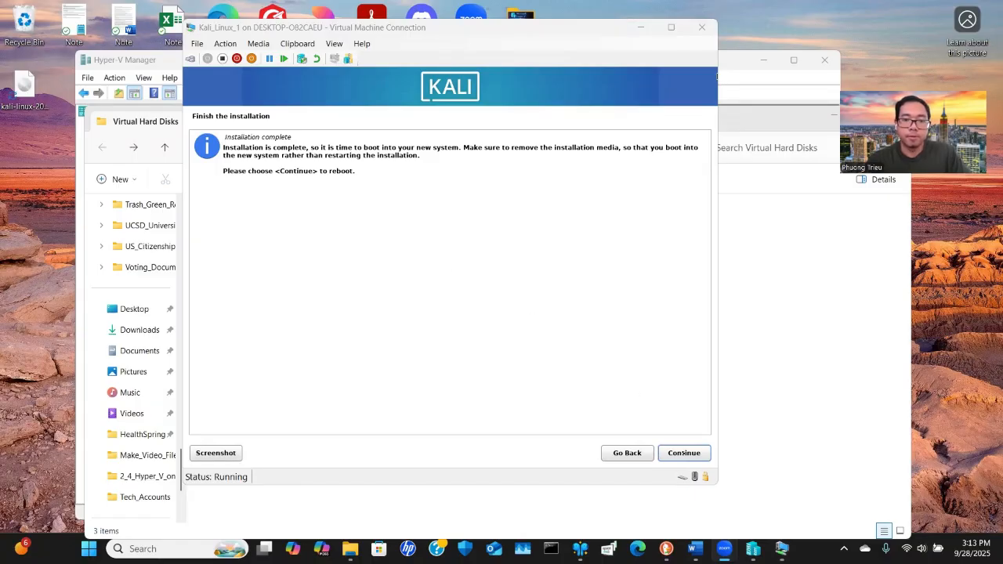
Finish the installation and reboot into the new system
{"action": "left_click", "coordinate": [679, 448]}
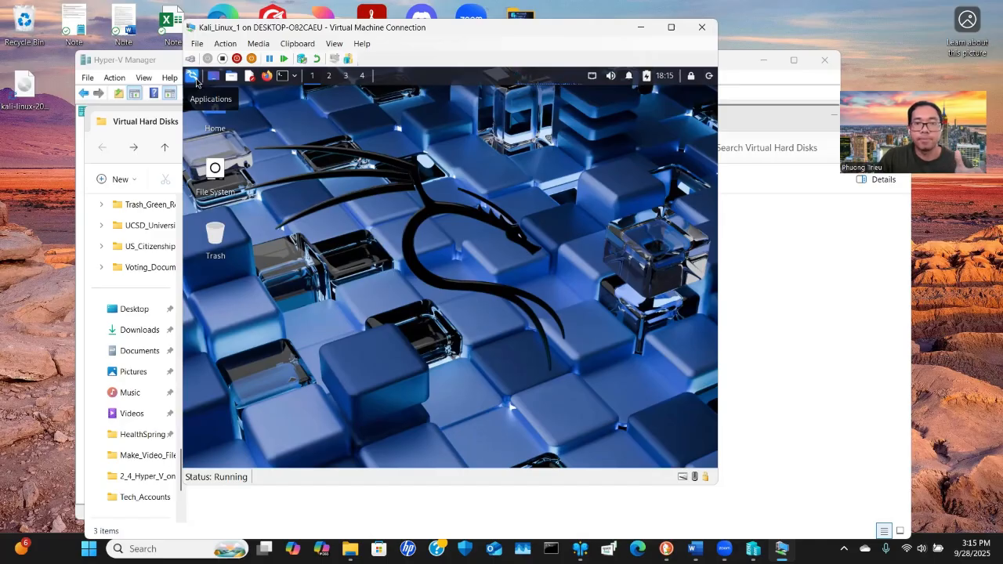
{"action": "left_click", "coordinate": [292, 76]}
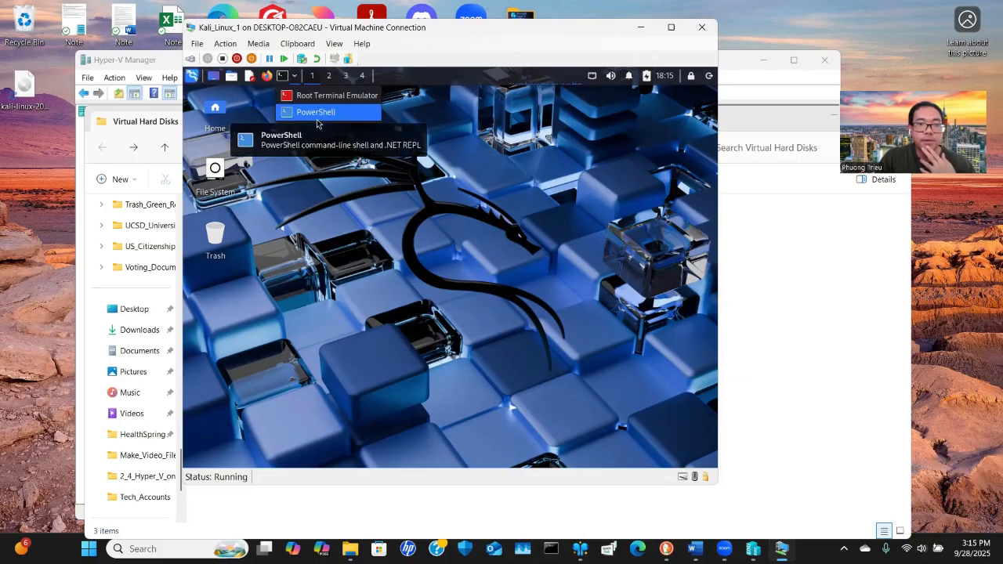
{"action": "left_click", "coordinate": [321, 95]}
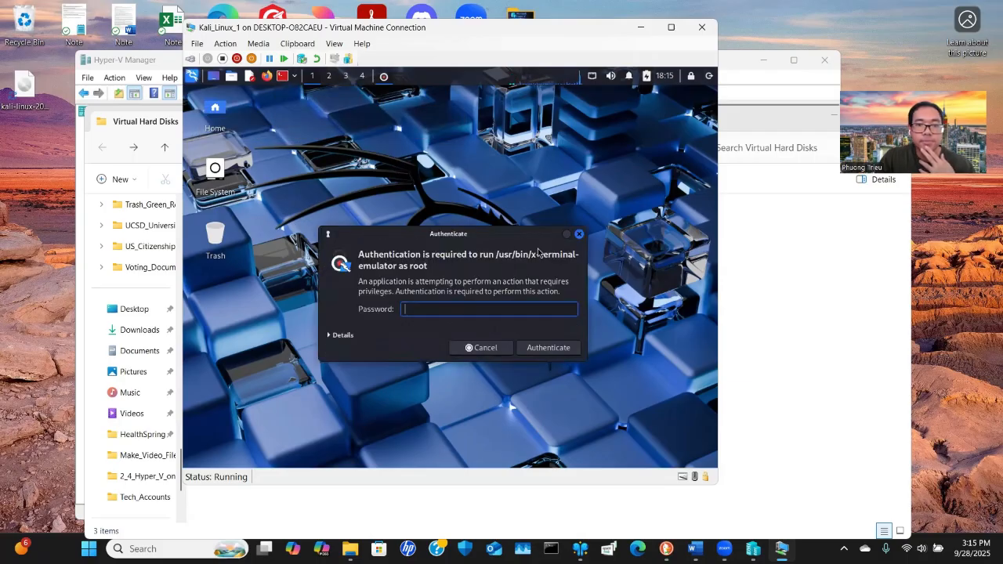
{"action": "left_click", "coordinate": [578, 233]}
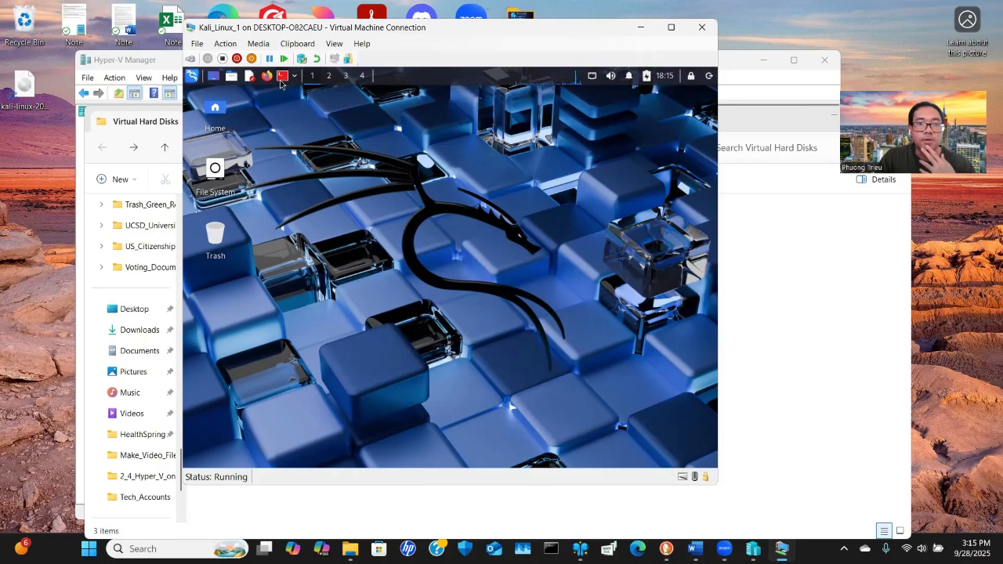
Open a terminal window from the Kali application menu and close it again
{"action": "left_click", "coordinate": [192, 76]}
{"action": "left_click", "coordinate": [382, 122]}
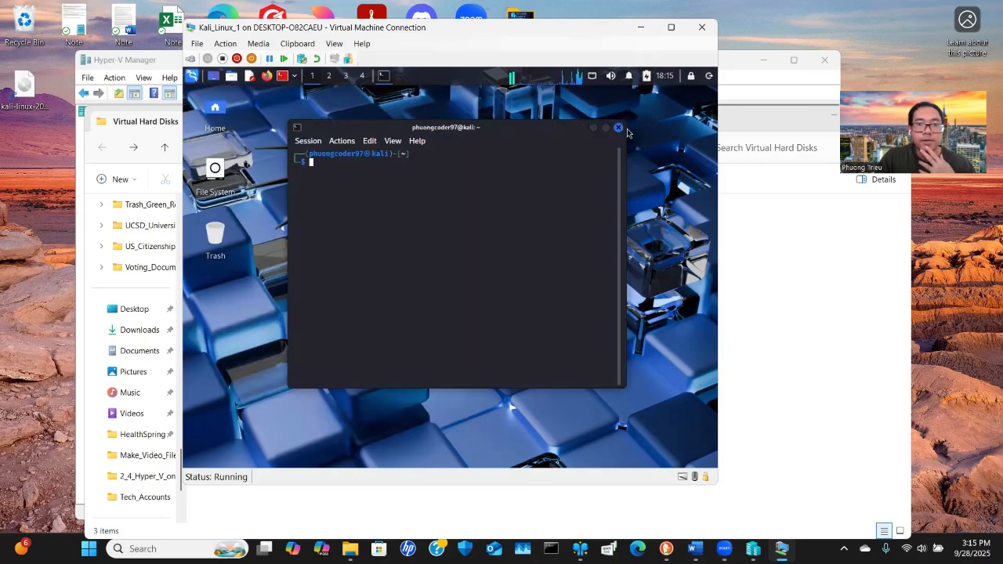
{"action": "left_click", "coordinate": [618, 127]}
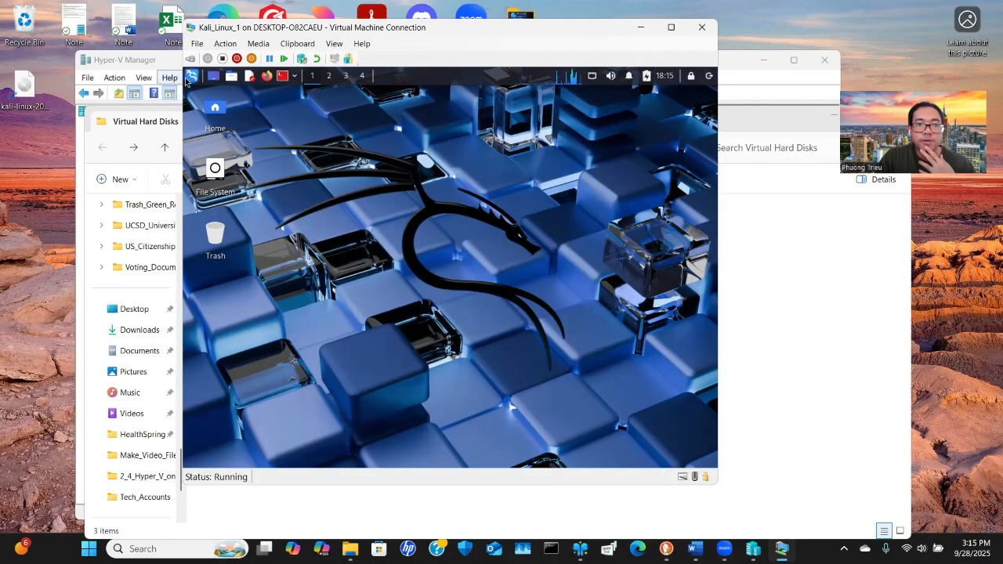
Browse the categories of the Kali application menu
{"action": "left_click", "coordinate": [191, 76]}
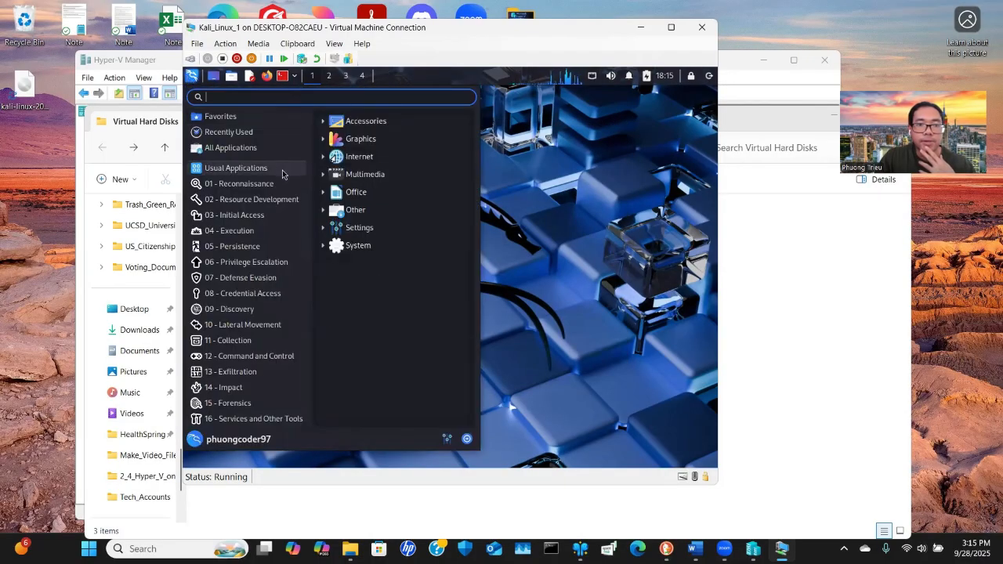
{"action": "mouse_move", "coordinate": [253, 249]}
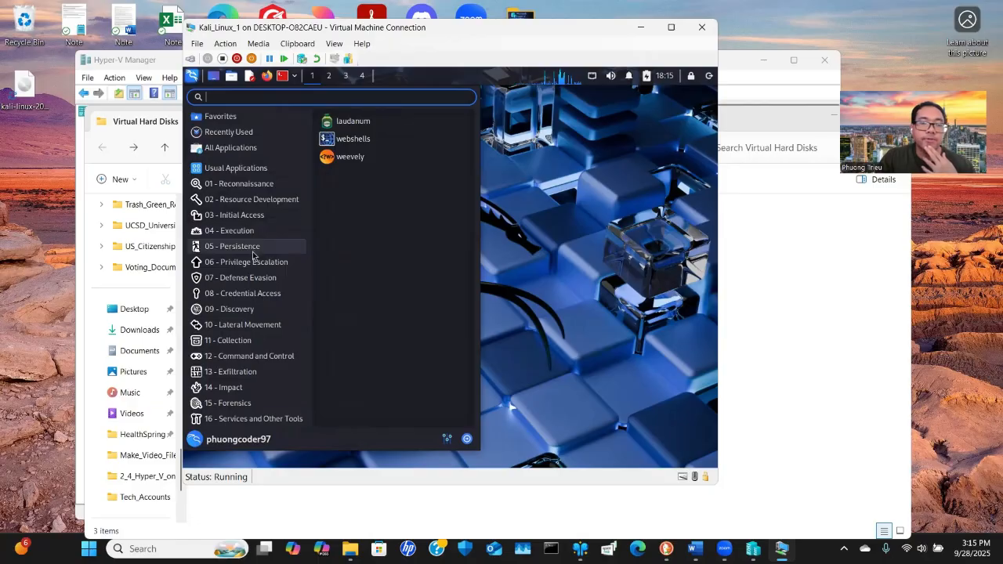
{"action": "mouse_move", "coordinate": [251, 362]}
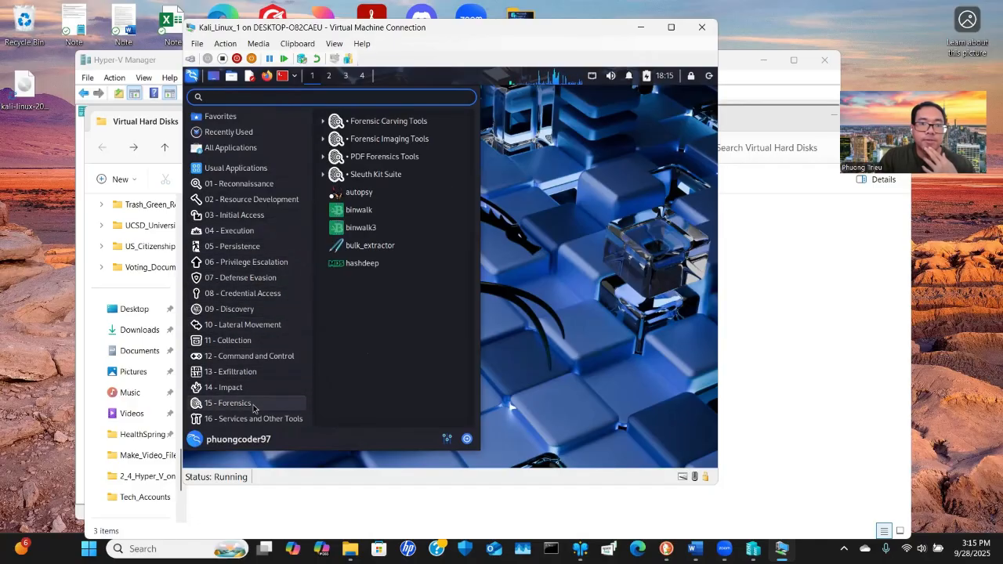
{"action": "mouse_move", "coordinate": [251, 143]}
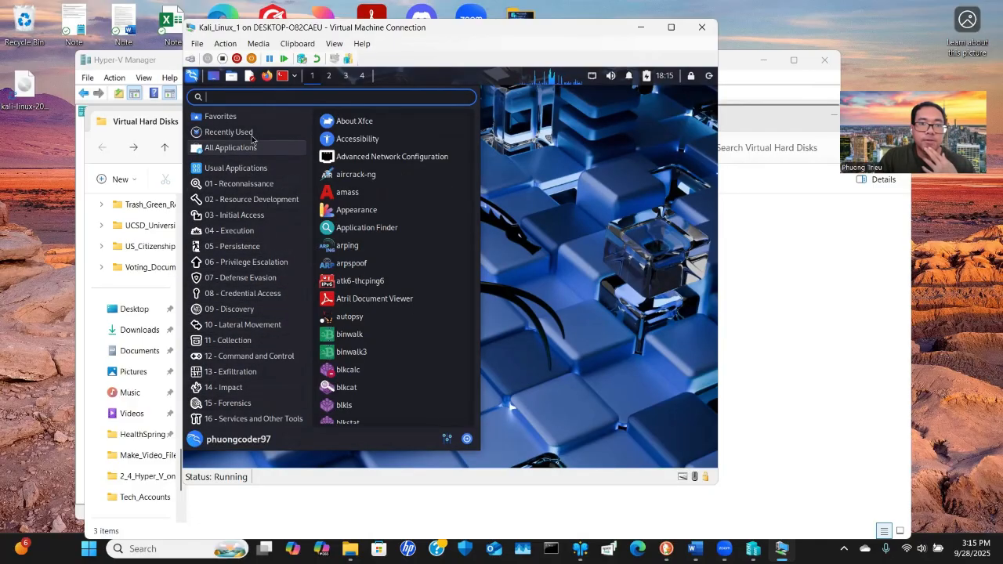
Open the Documents folder in the file manager and enlarge its window
{"action": "left_click", "coordinate": [235, 78]}
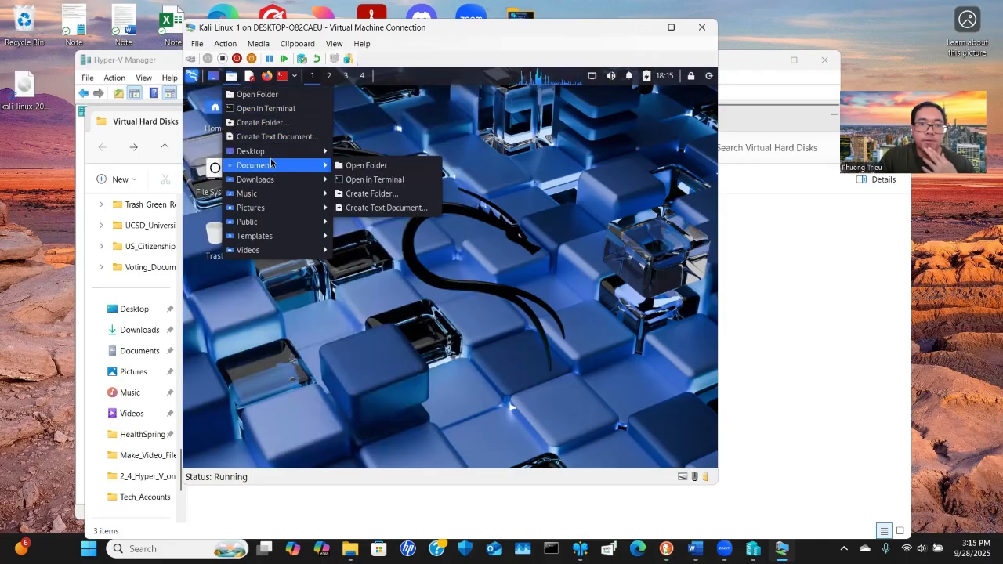
{"action": "mouse_move", "coordinate": [276, 166]}
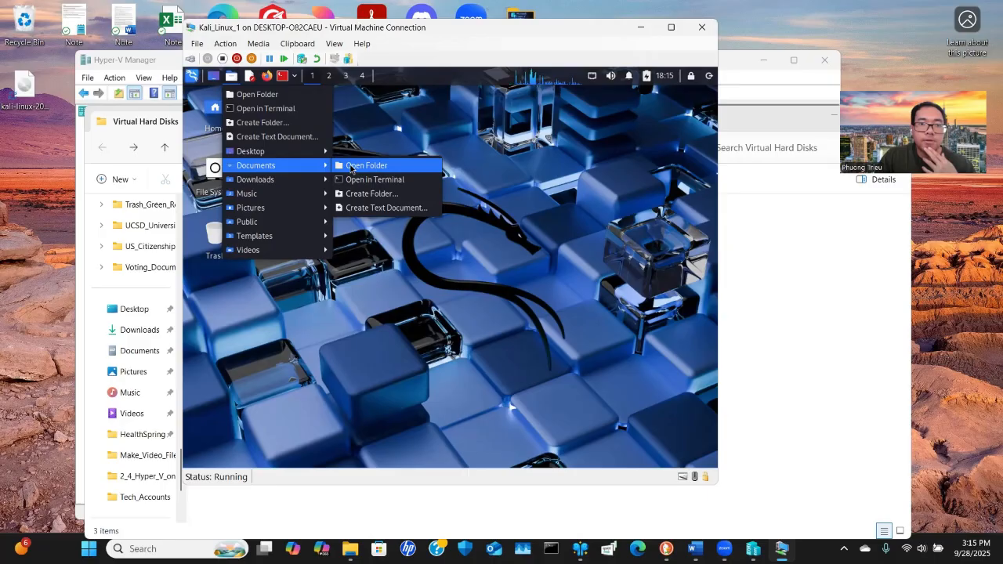
{"action": "left_click", "coordinate": [351, 167]}
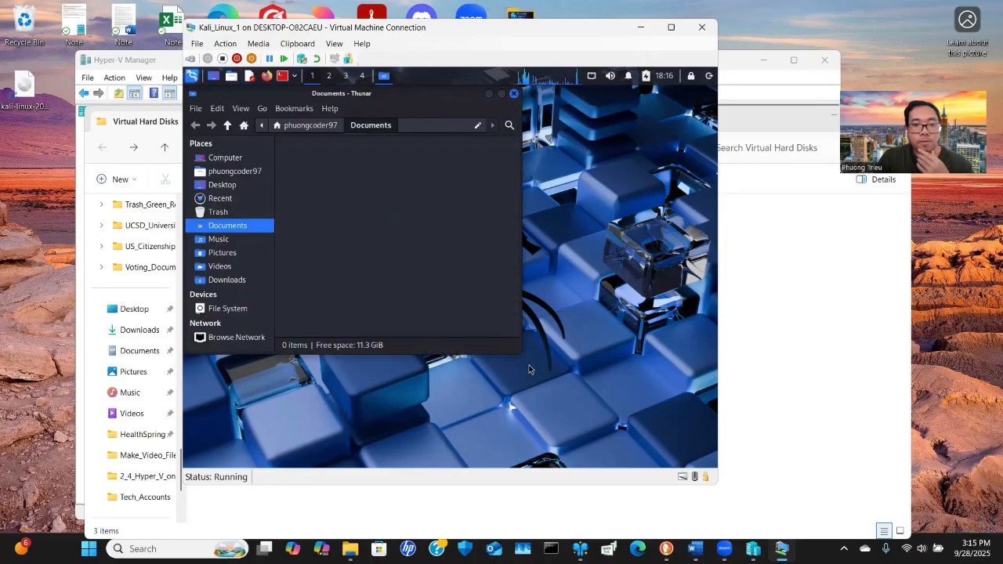
{"action": "left_click_drag", "start_coordinate": [517, 350], "coordinate": [596, 380]}
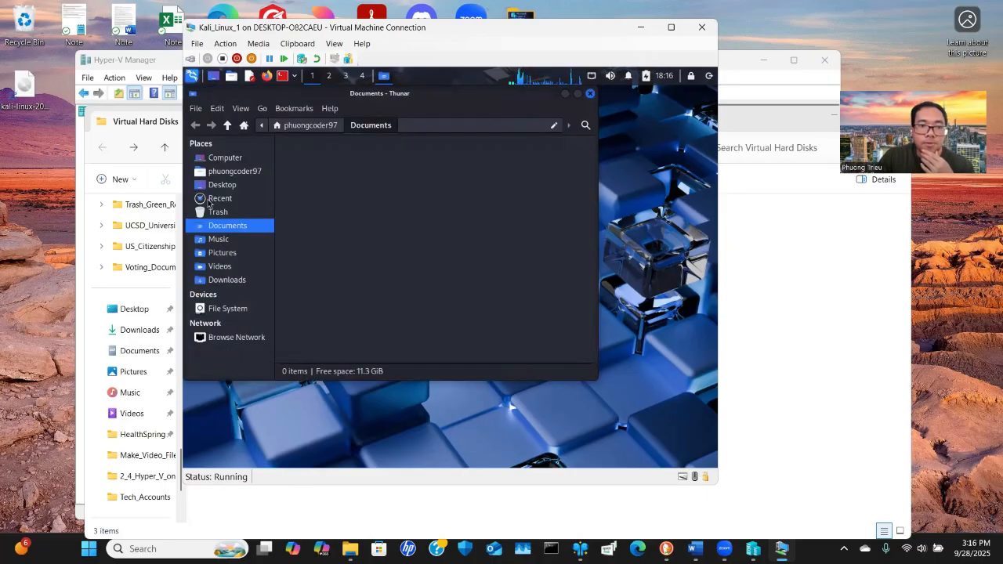
Browse the home, Computer, Recent, Documents, Pictures and Downloads places, then close the file manager
{"action": "left_click", "coordinate": [232, 171]}
{"action": "left_click", "coordinate": [225, 158]}
{"action": "left_click", "coordinate": [232, 171]}
{"action": "left_click", "coordinate": [220, 198]}
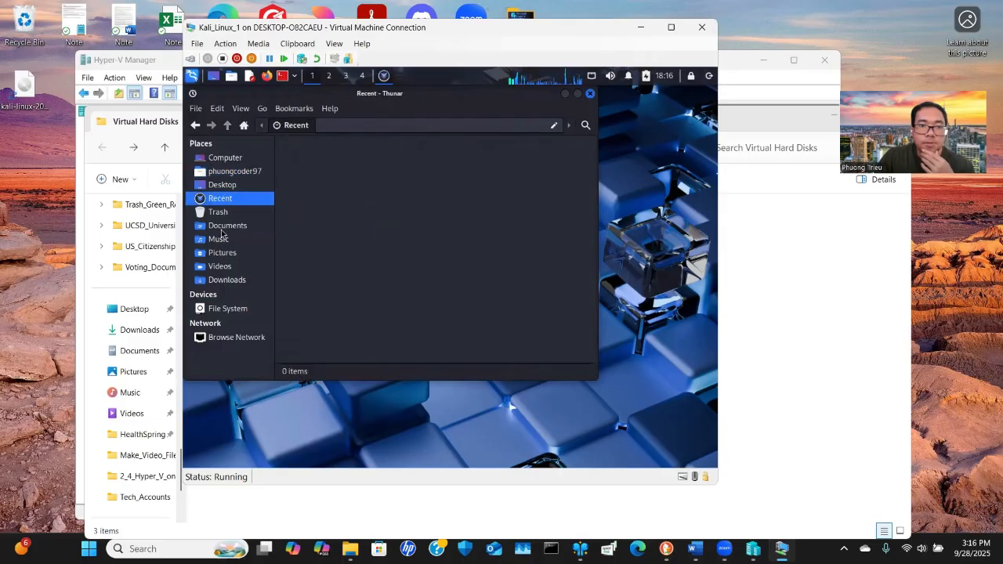
{"action": "left_click", "coordinate": [227, 226]}
{"action": "left_click", "coordinate": [223, 252]}
{"action": "left_click", "coordinate": [229, 279]}
{"action": "left_click", "coordinate": [228, 252]}
{"action": "left_click", "coordinate": [590, 93]}
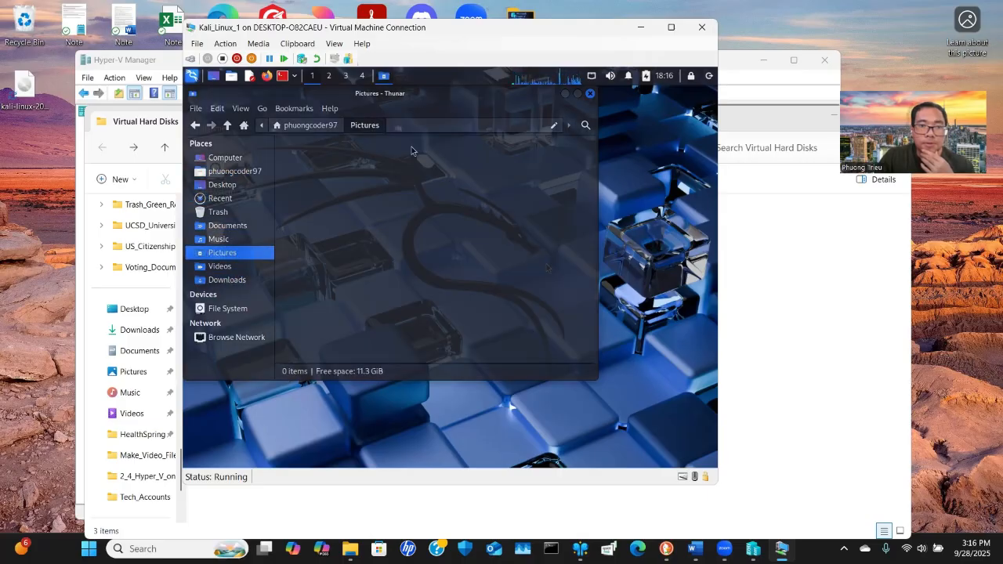
Shut down the Kali virtual machine and close its connection window
{"action": "left_click", "coordinate": [235, 61]}
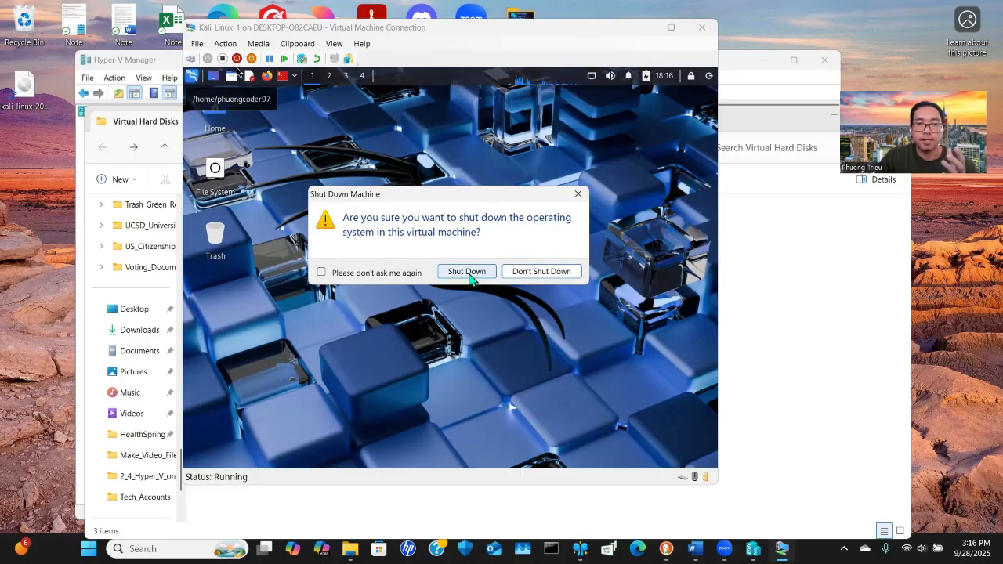
{"action": "left_click", "coordinate": [469, 274]}
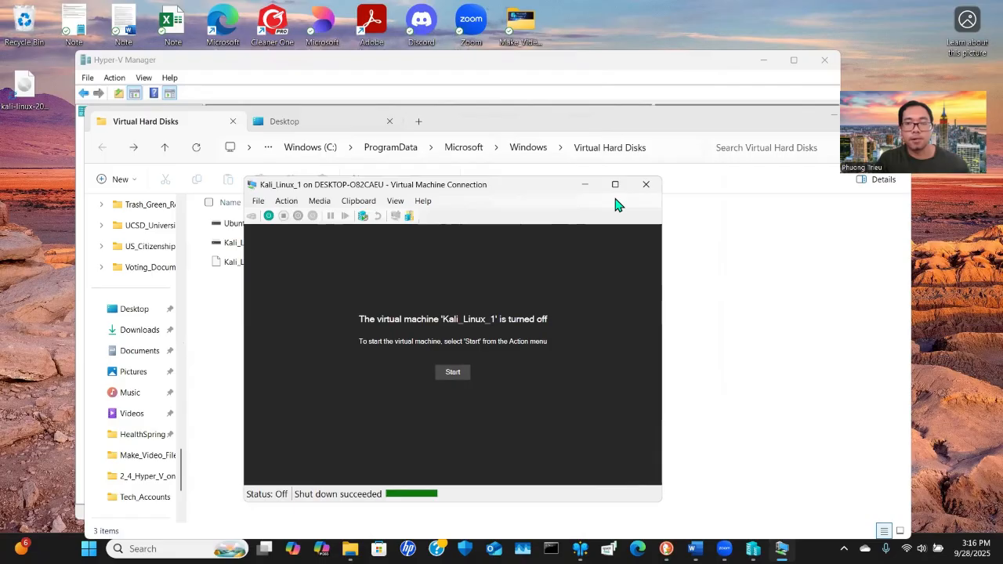
{"action": "left_click", "coordinate": [646, 187]}
Reconnect to Kali_Linux_1 from Hyper-V Manager and try to start it
{"action": "left_click", "coordinate": [297, 66]}
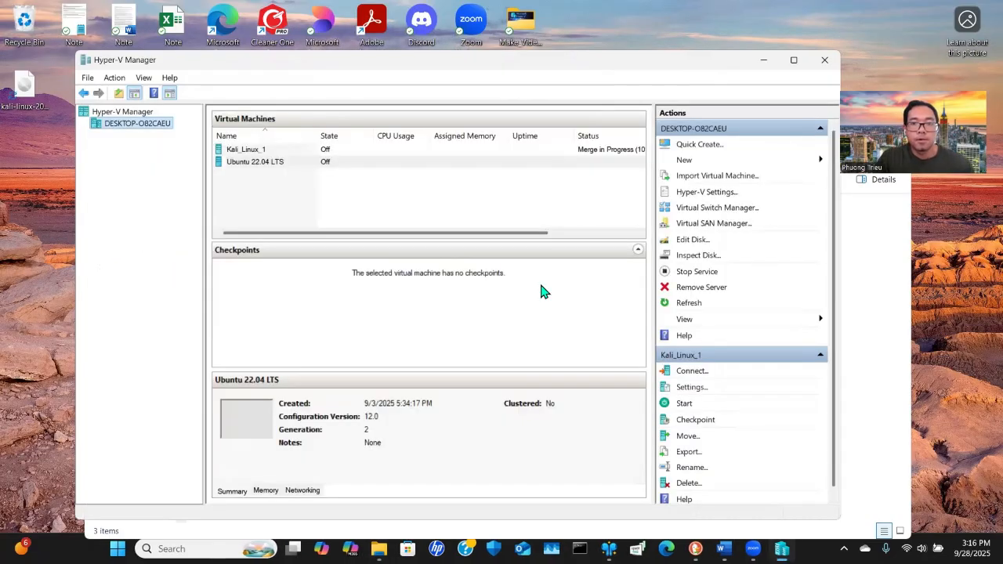
{"action": "left_click", "coordinate": [258, 149]}
{"action": "left_click", "coordinate": [262, 161]}
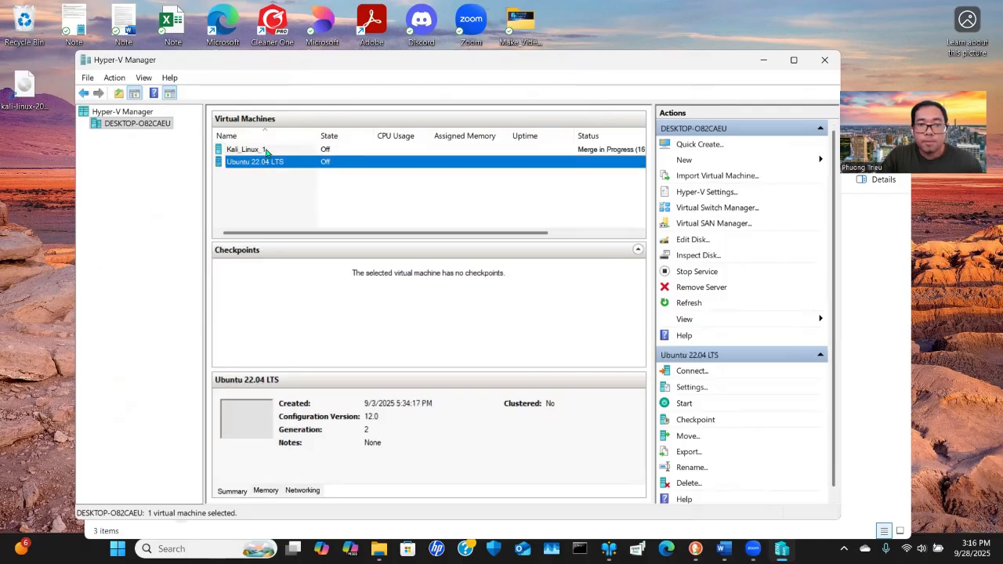
{"action": "left_click", "coordinate": [266, 149]}
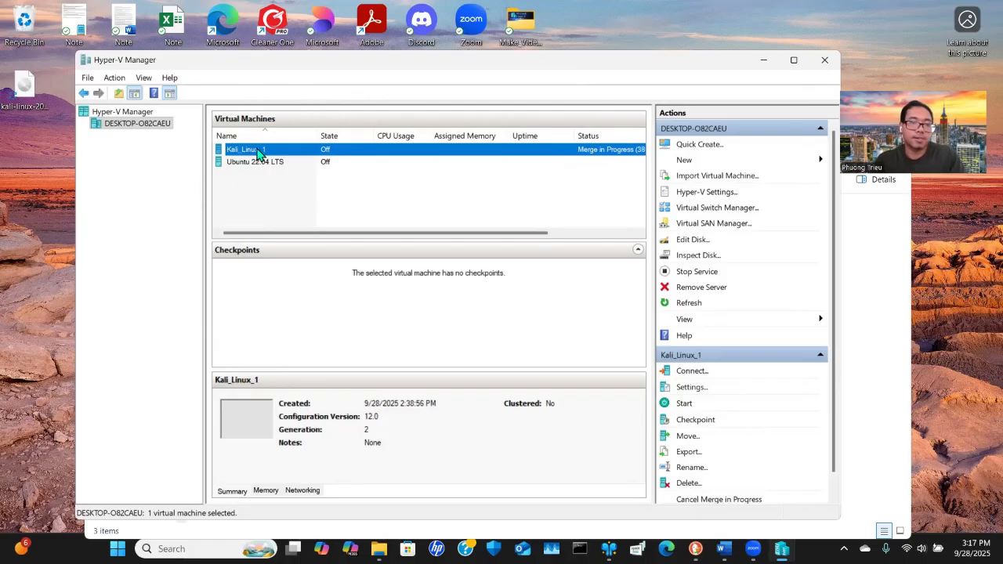
{"action": "right_click", "coordinate": [257, 151]}
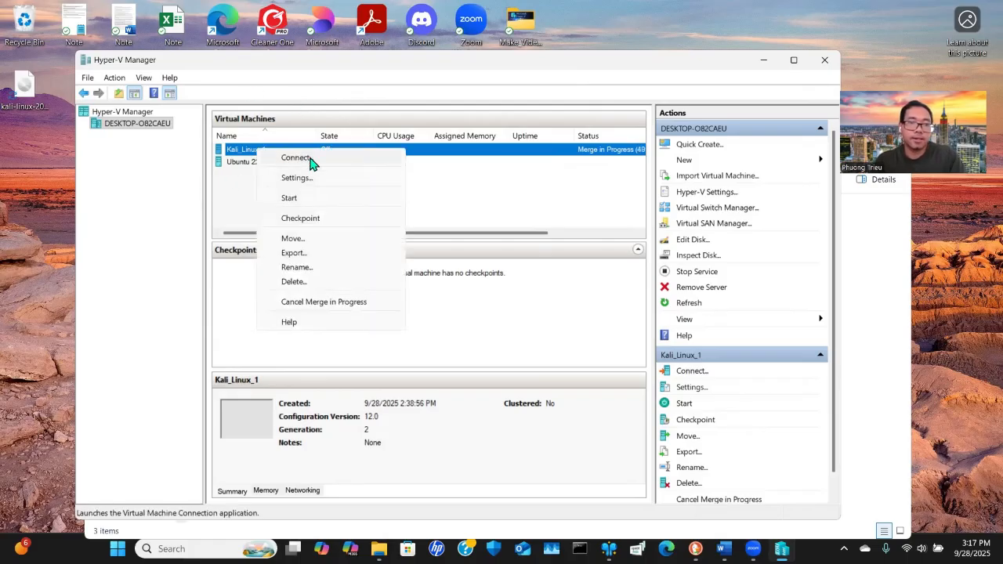
{"action": "left_click", "coordinate": [296, 157]}
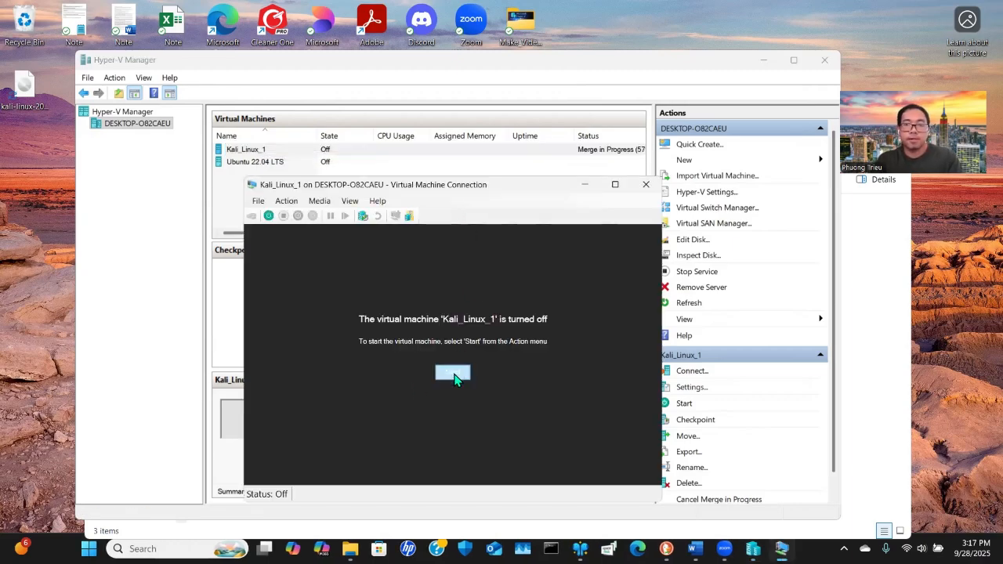
{"action": "left_click", "coordinate": [453, 372]}
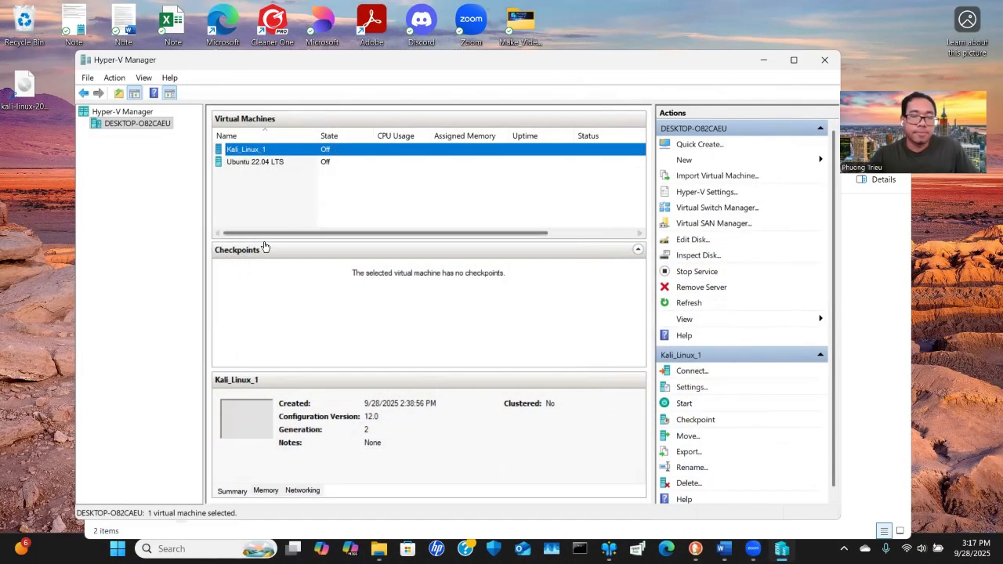
Open Kali_Linux_1's settings, review the DVD drive's media, and close the dialog with OK
{"action": "right_click", "coordinate": [261, 156]}
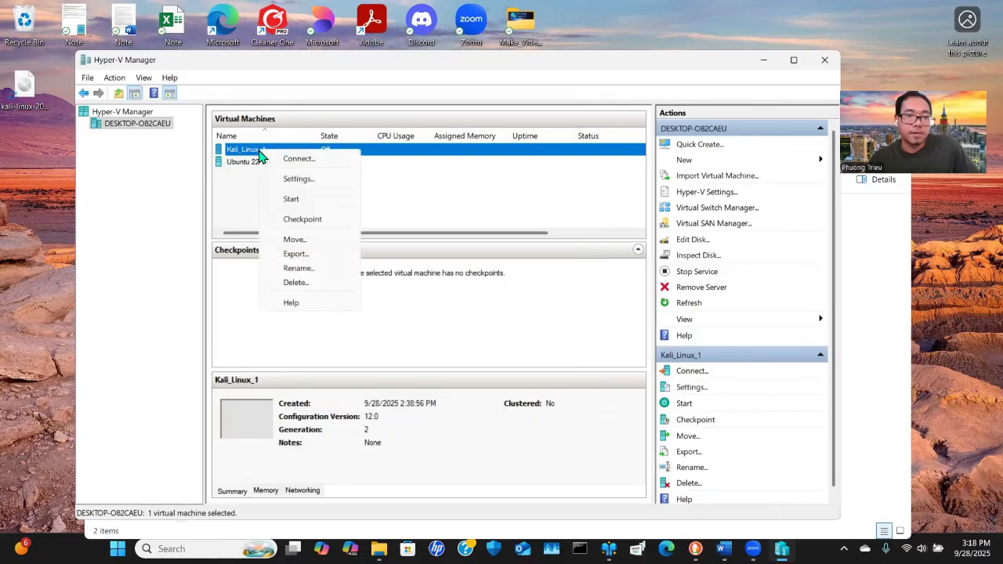
{"action": "left_click", "coordinate": [297, 180]}
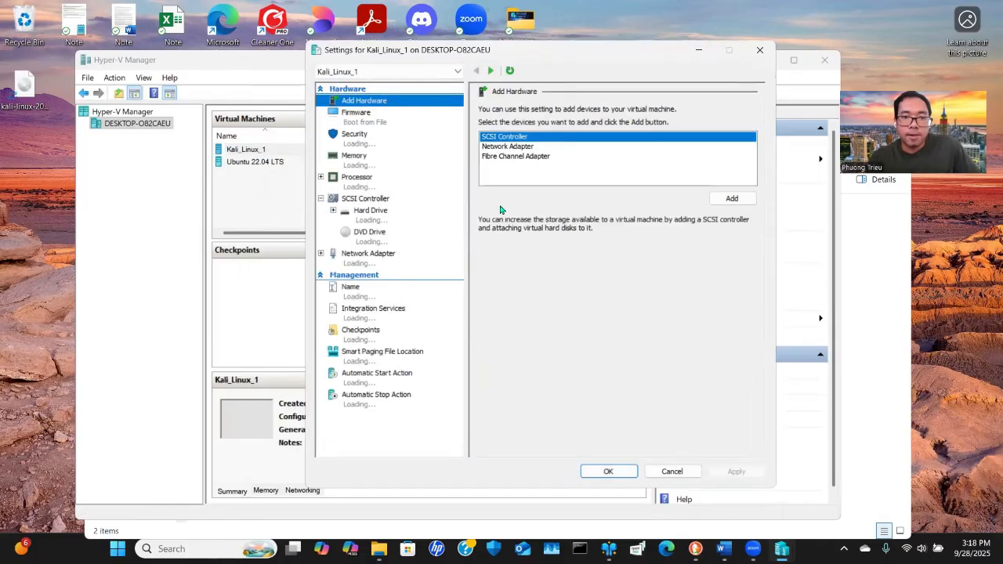
{"action": "left_click", "coordinate": [373, 238]}
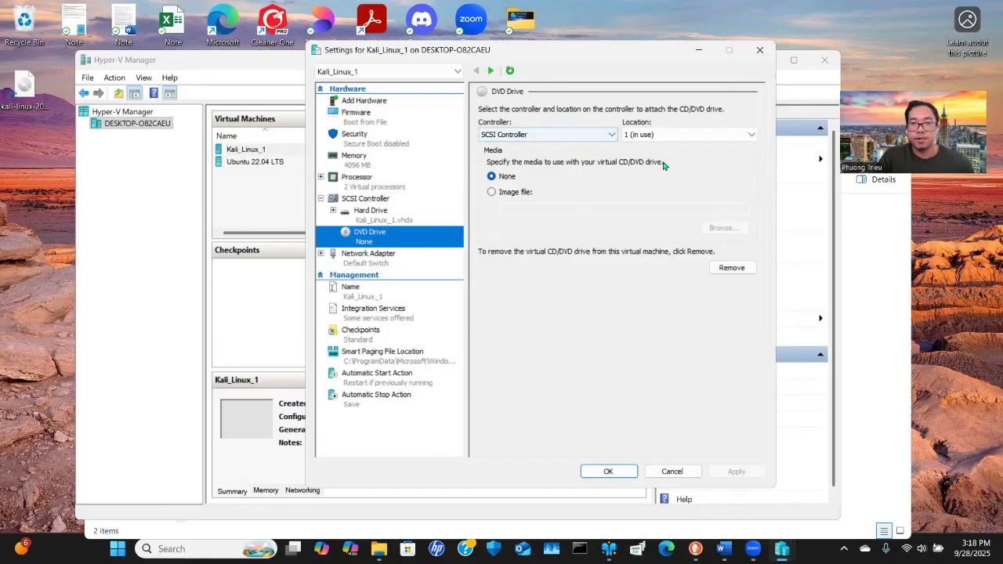
{"action": "left_click_drag", "start_coordinate": [666, 64], "coordinate": [560, 115]}
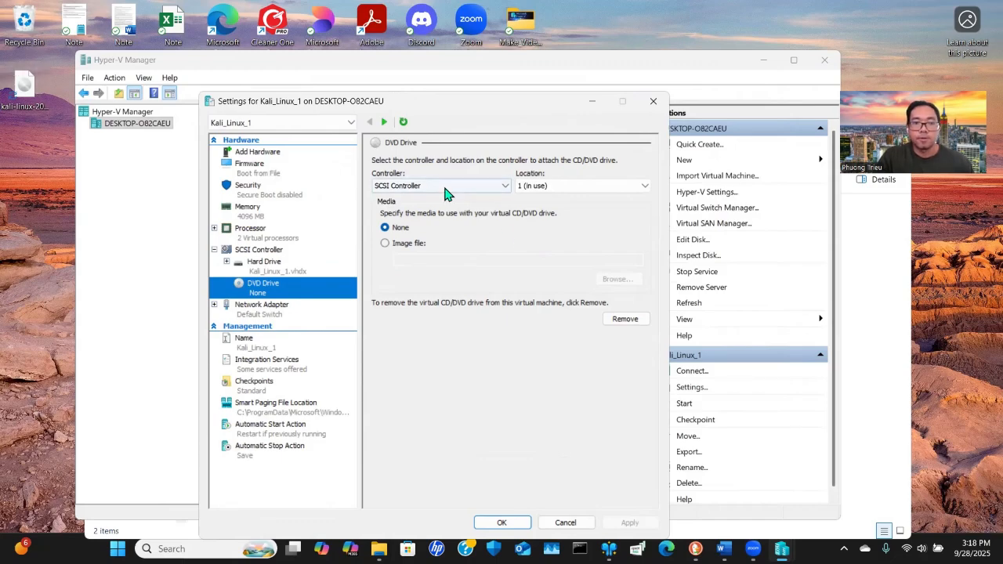
{"action": "left_click", "coordinate": [501, 523]}
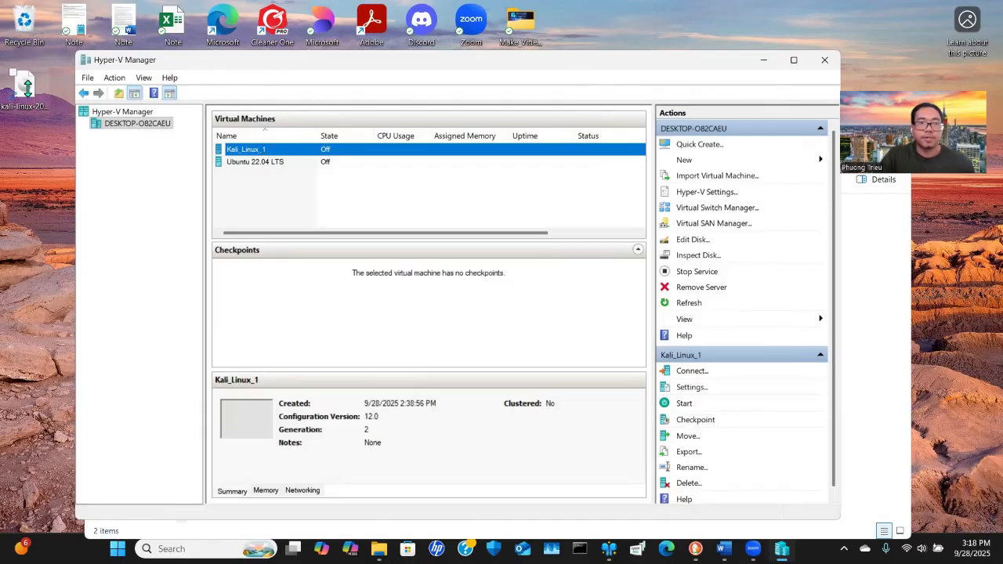
Inspect the Kali installer ISO on the desktop and switch to the Virtual Hard Disks folder in File Explorer
{"action": "left_click", "coordinate": [24, 83]}
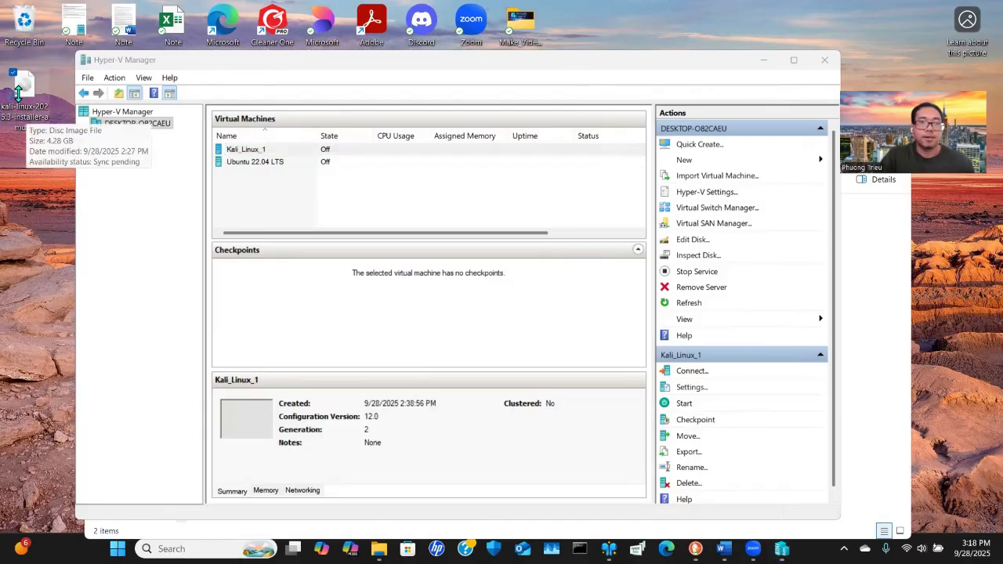
{"action": "left_click", "coordinate": [137, 123]}
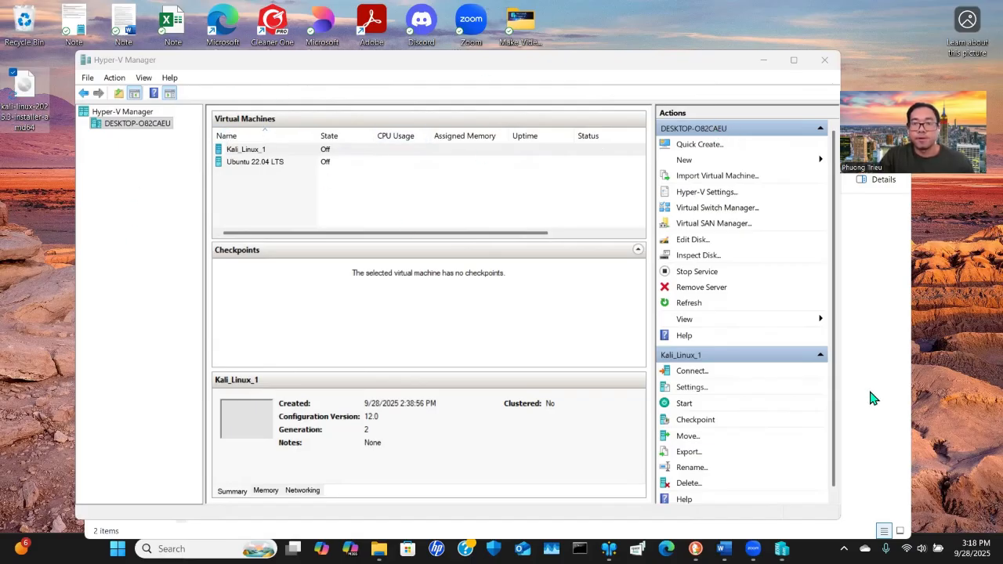
{"action": "key", "text": "alt+Tab"}
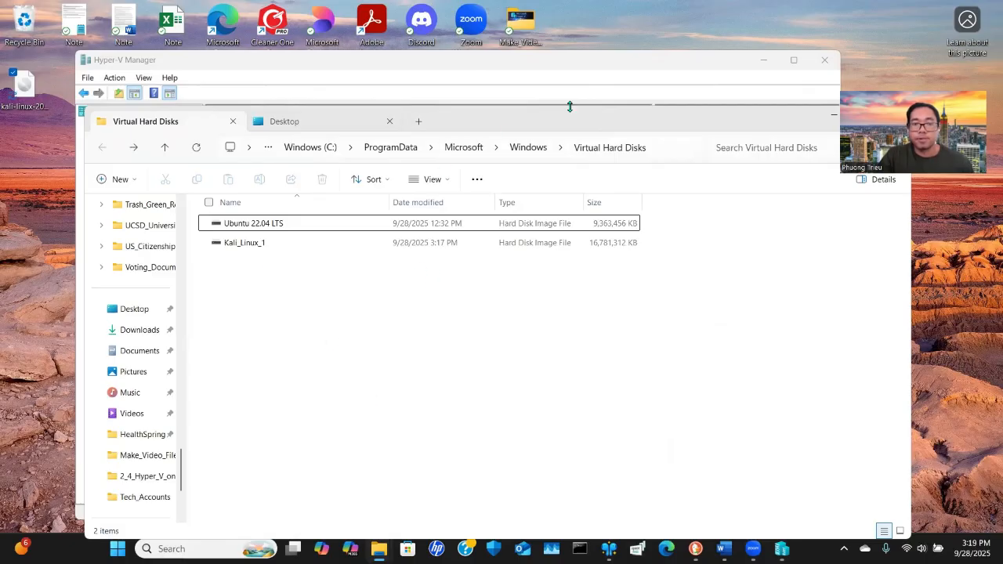